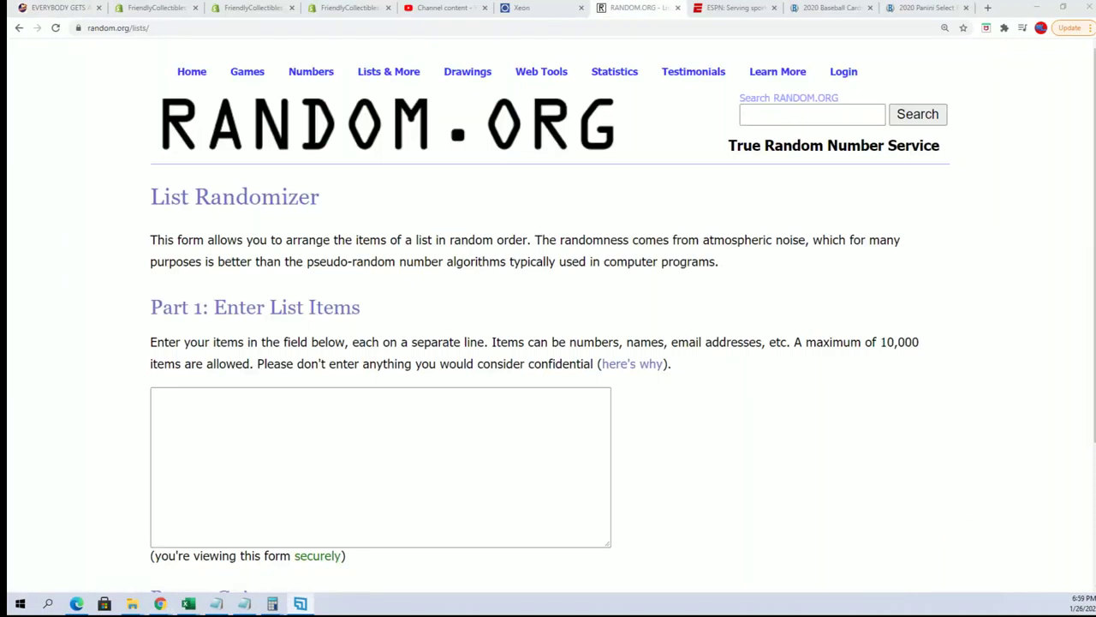
# Arrange the notes window, then select and copy the 69 owner names.
pyautogui.moveTo(1095, 138)
pyautogui.mouseDown()
pyautogui.moveTo(888, 138)
pyautogui.moveTo(708, 101)
pyautogui.mouseUp()
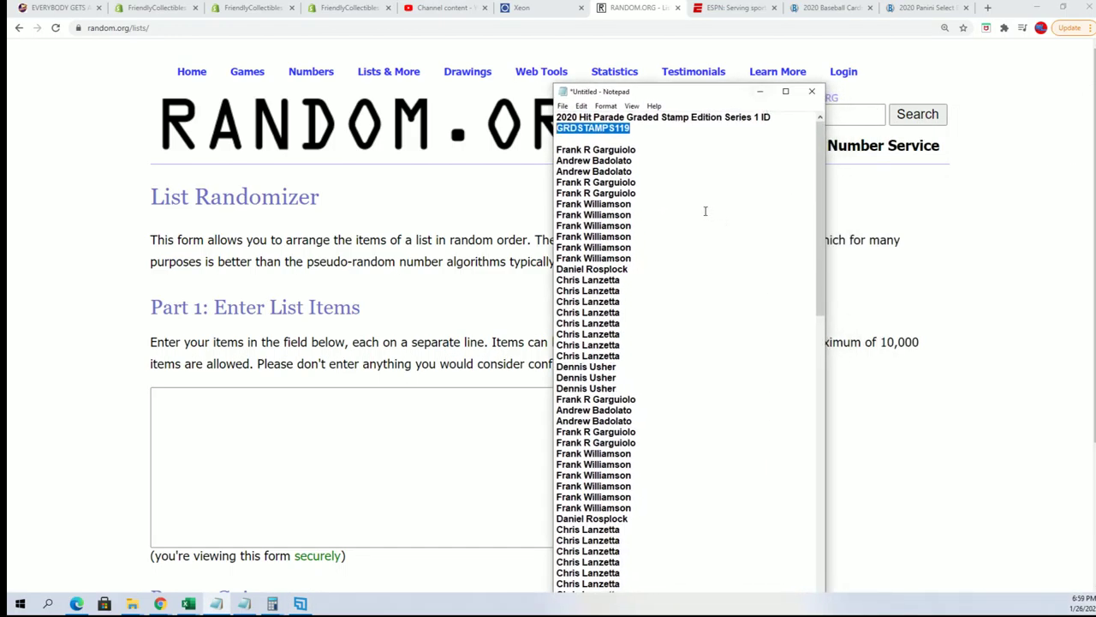
pyautogui.moveTo(652, 85); pyautogui.dragTo(660, 1)
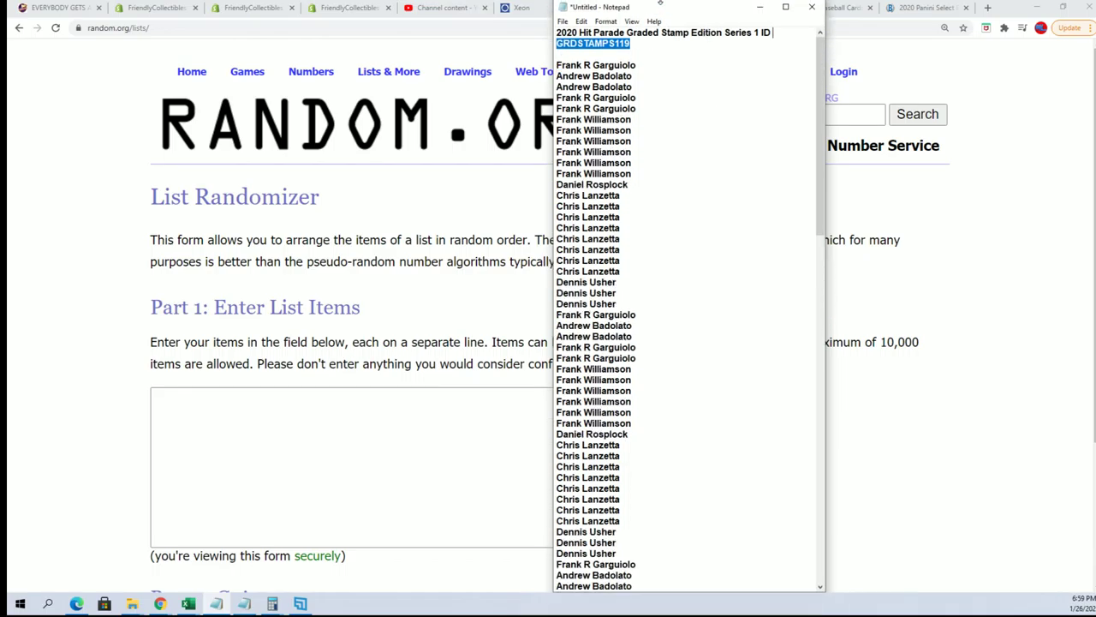
pyautogui.click(666, 141)
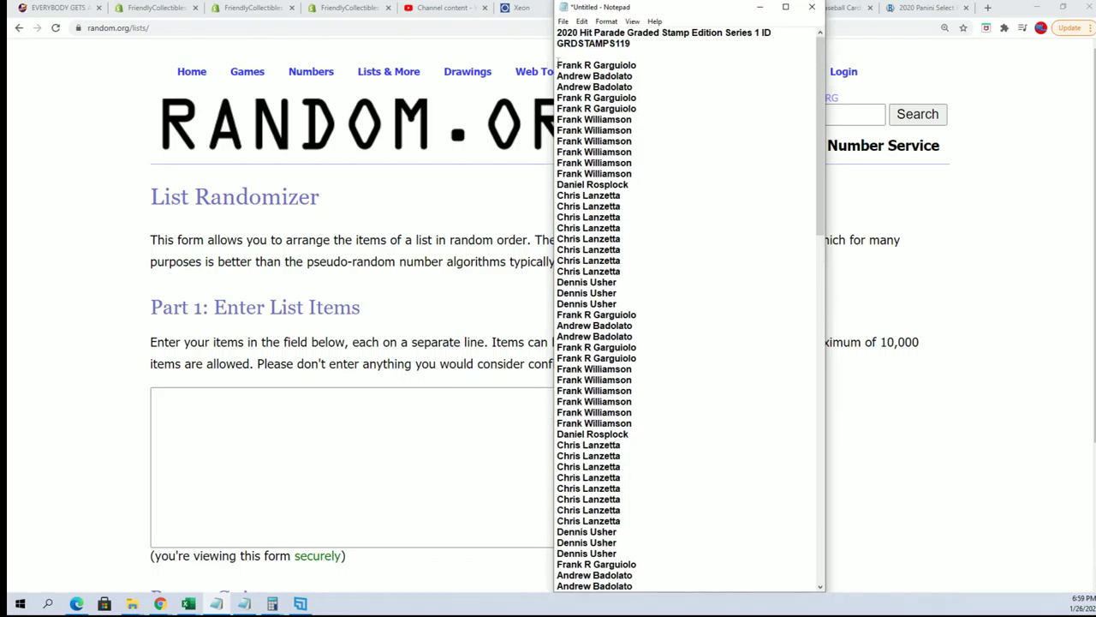
pyautogui.moveTo(557, 60)
pyautogui.mouseDown()
pyautogui.moveTo(599, 591)
pyautogui.moveTo(599, 141)
pyautogui.moveTo(619, 243)
pyautogui.moveTo(634, 38)
pyautogui.moveTo(642, 34)
pyautogui.moveTo(660, 66)
pyautogui.mouseUp()
pyautogui.hotkey('ctrl', 'c')
# Paste the owner names into the list field, randomize them, and highlight the 69-item count.
pyautogui.rightClick(191, 400)
pyautogui.click(218, 492)
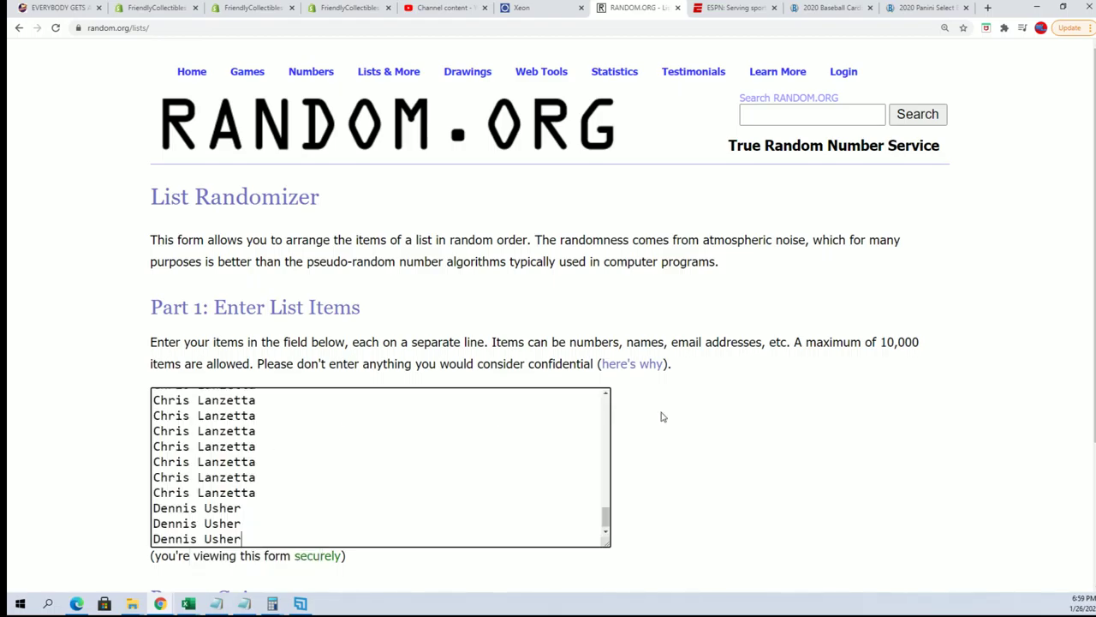
pyautogui.scroll(-3, 647, 412)
pyautogui.click(197, 478)
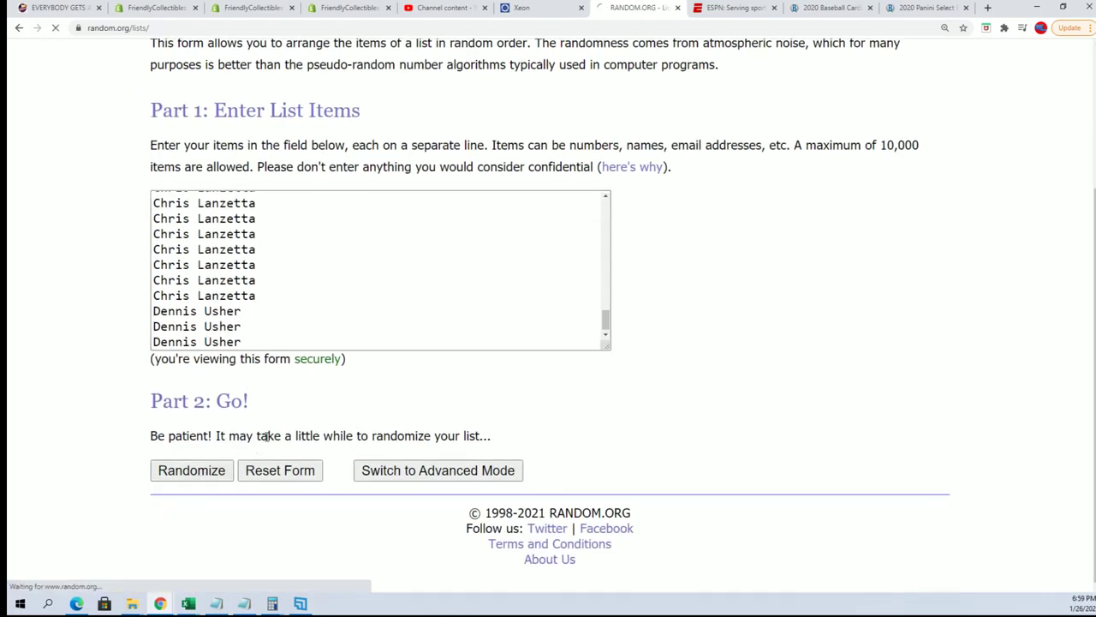
pyautogui.moveTo(185, 257); pyautogui.dragTo(286, 258)
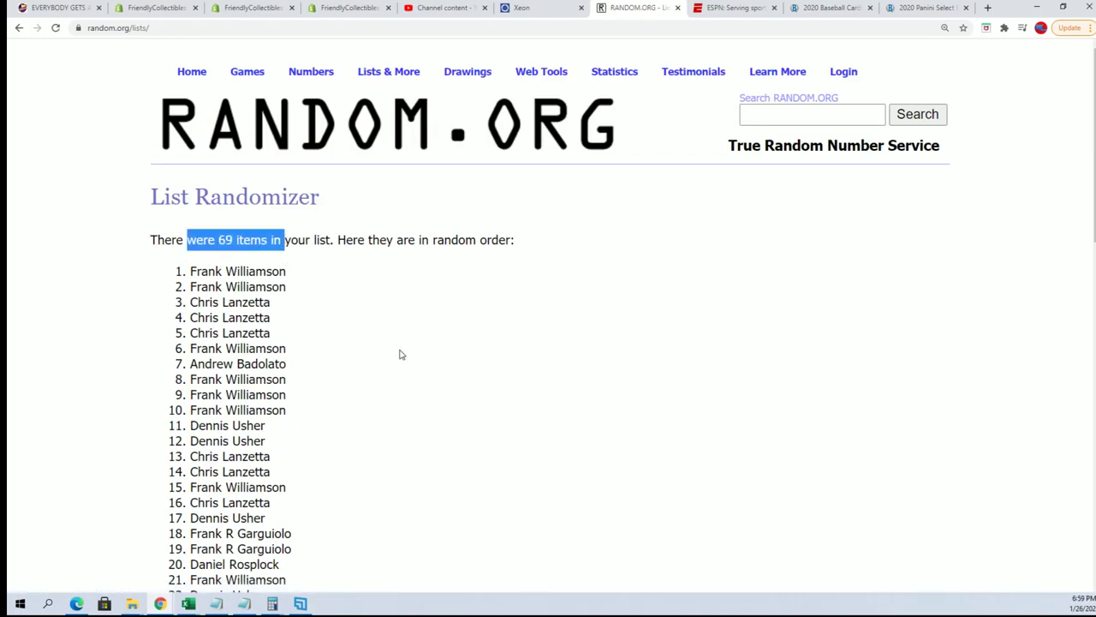
# Scroll through the stamp break page's year list and highlight the 69 DATE CHECKLIST note.
pyautogui.click(60, 9)
pyautogui.scroll(7, 395, 393)
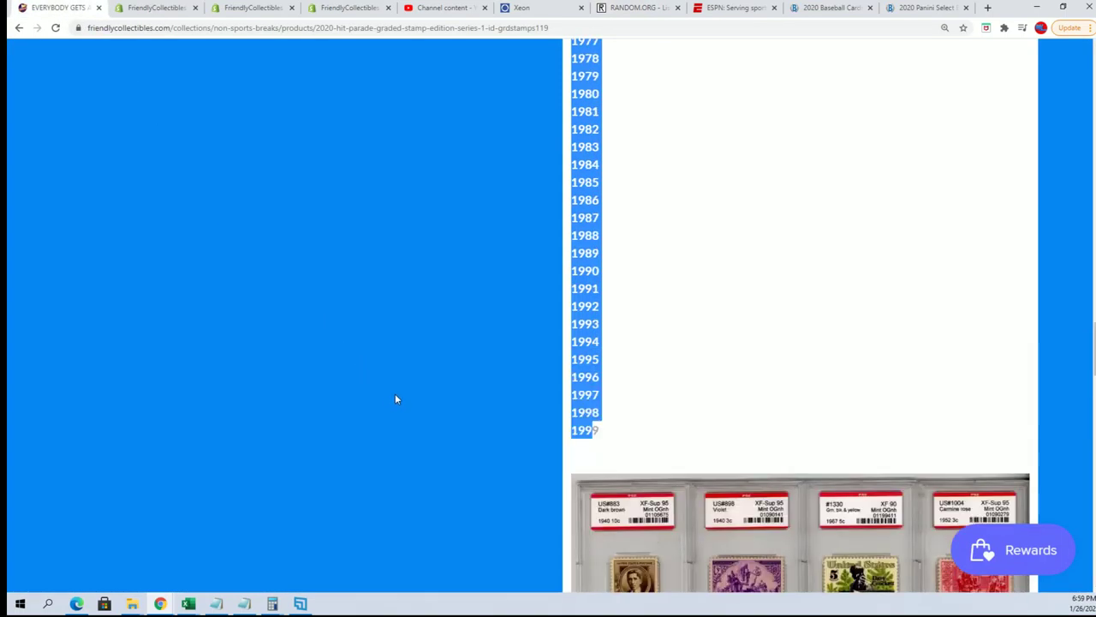
pyautogui.scroll(10, 495, 441)
pyautogui.scroll(-15, 501, 445)
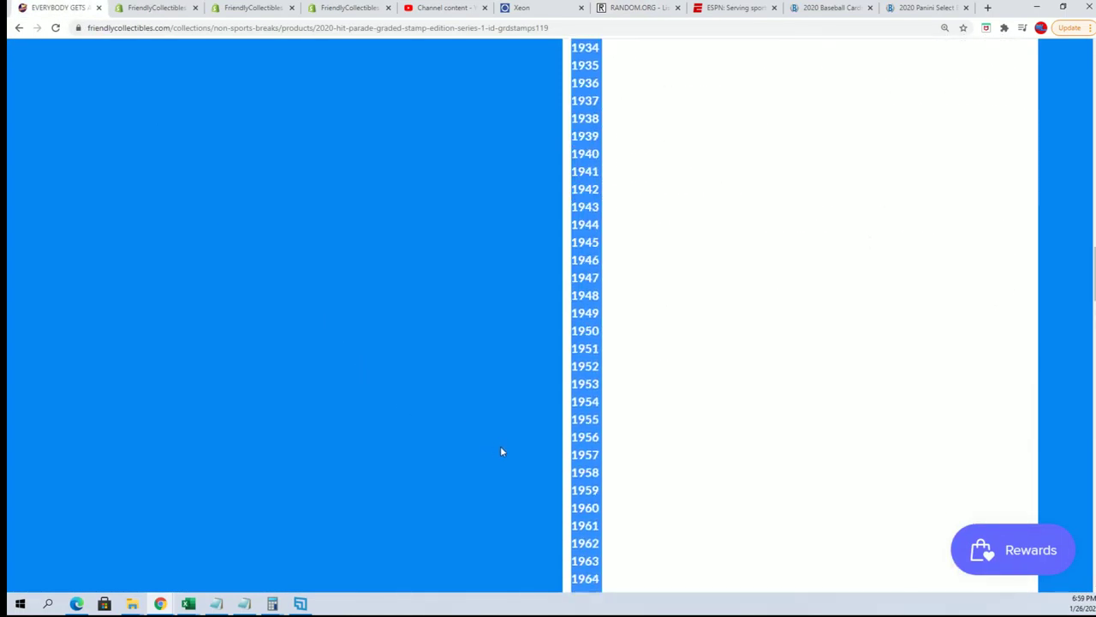
pyautogui.scroll(-2, 516, 444)
pyautogui.scroll(1, 523, 431)
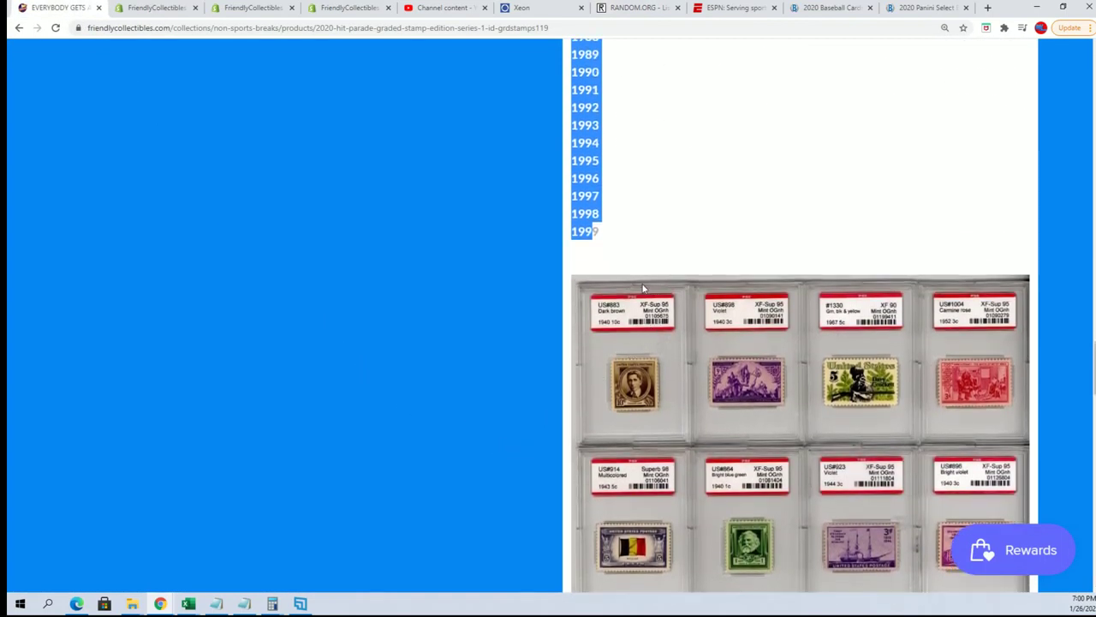
pyautogui.scroll(15, 643, 288)
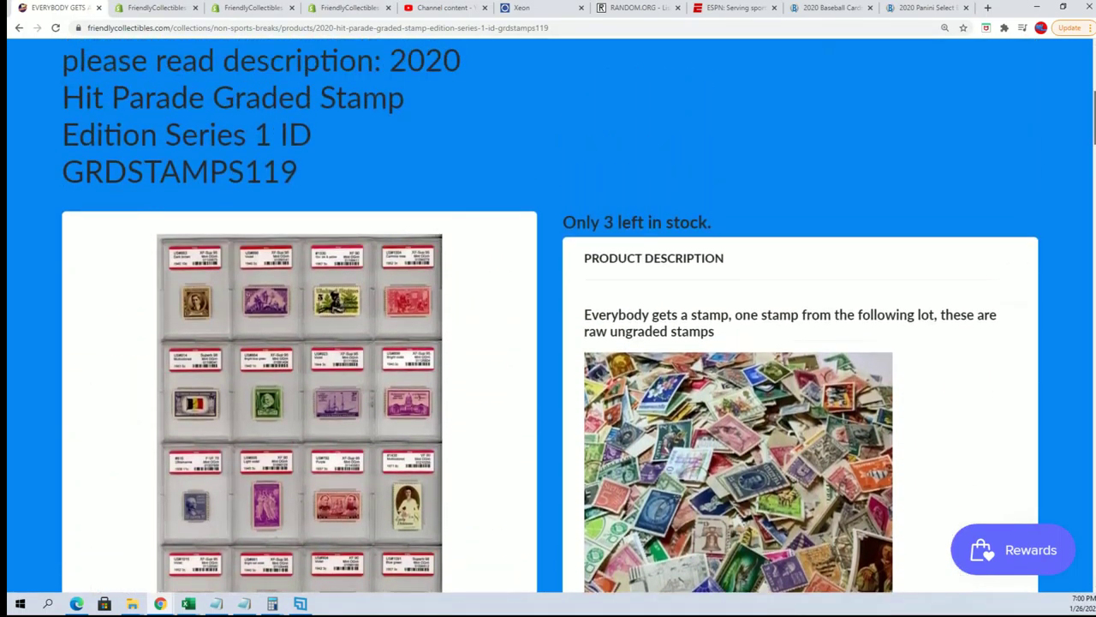
pyautogui.scroll(-6, 548, 317)
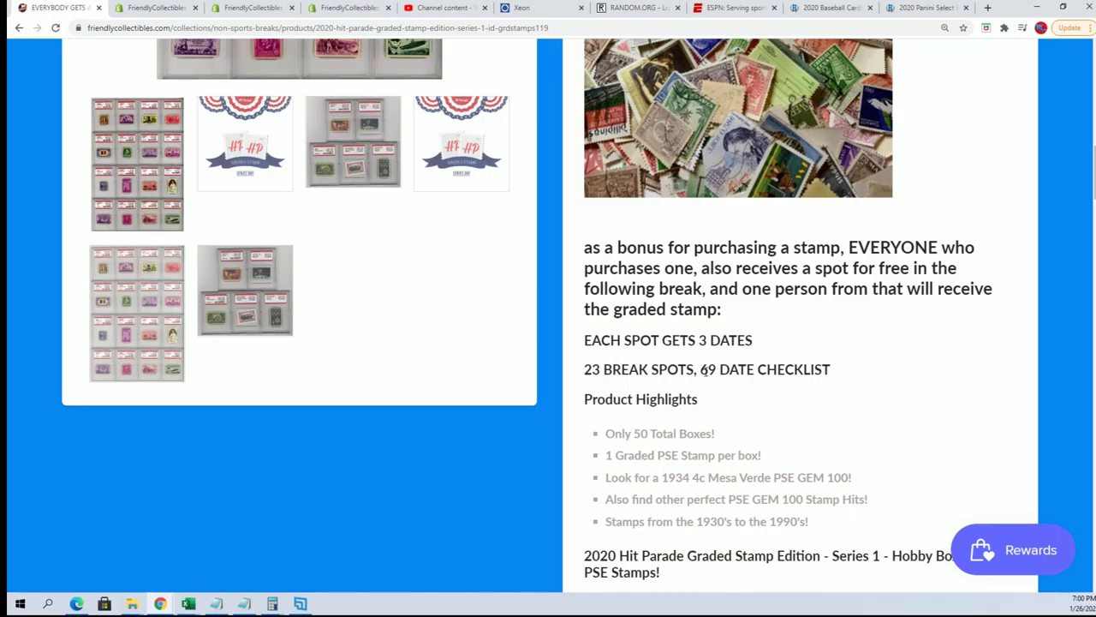
pyautogui.moveTo(705, 370); pyautogui.dragTo(810, 370)
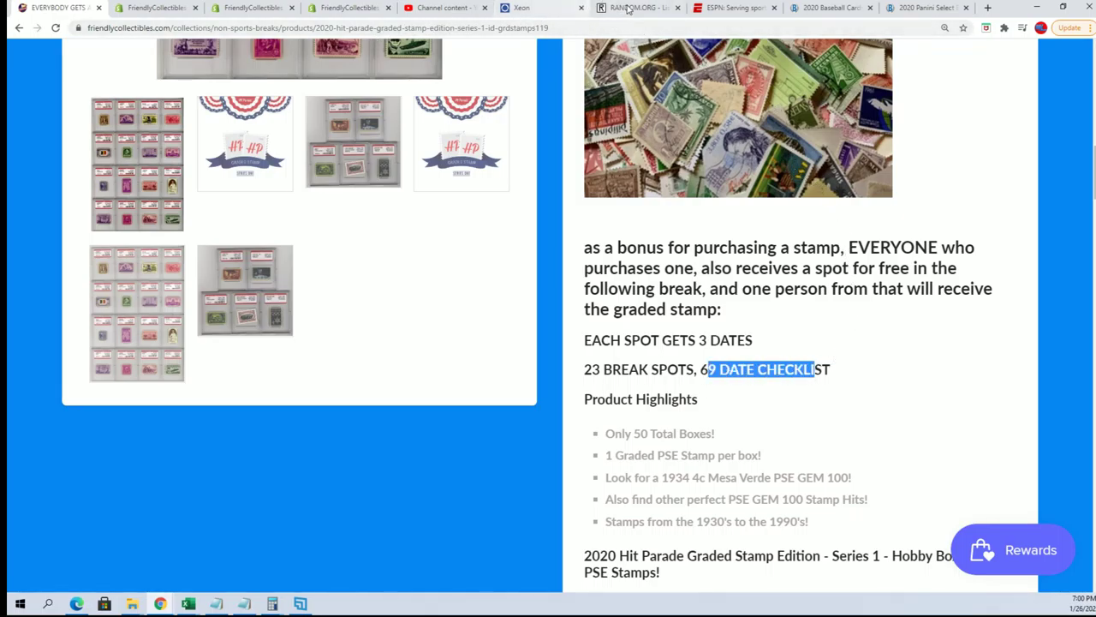
# Back on the randomized results, press Again! six more times to reshuffle the owner names.
pyautogui.click(629, 9)
pyautogui.scroll(-10, 277, 462)
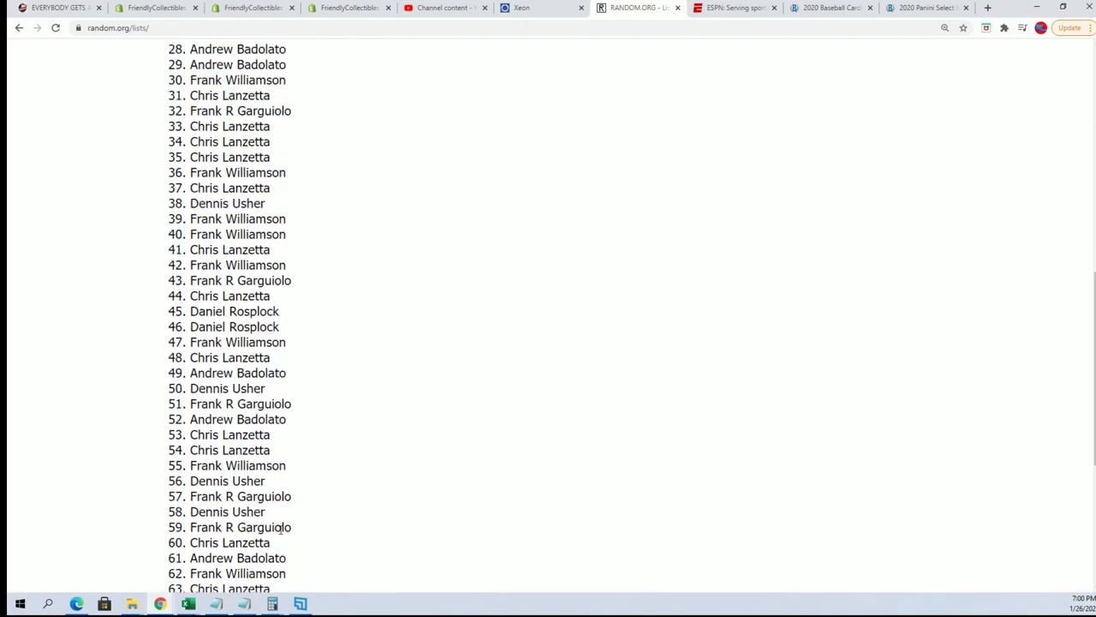
pyautogui.click(179, 470)
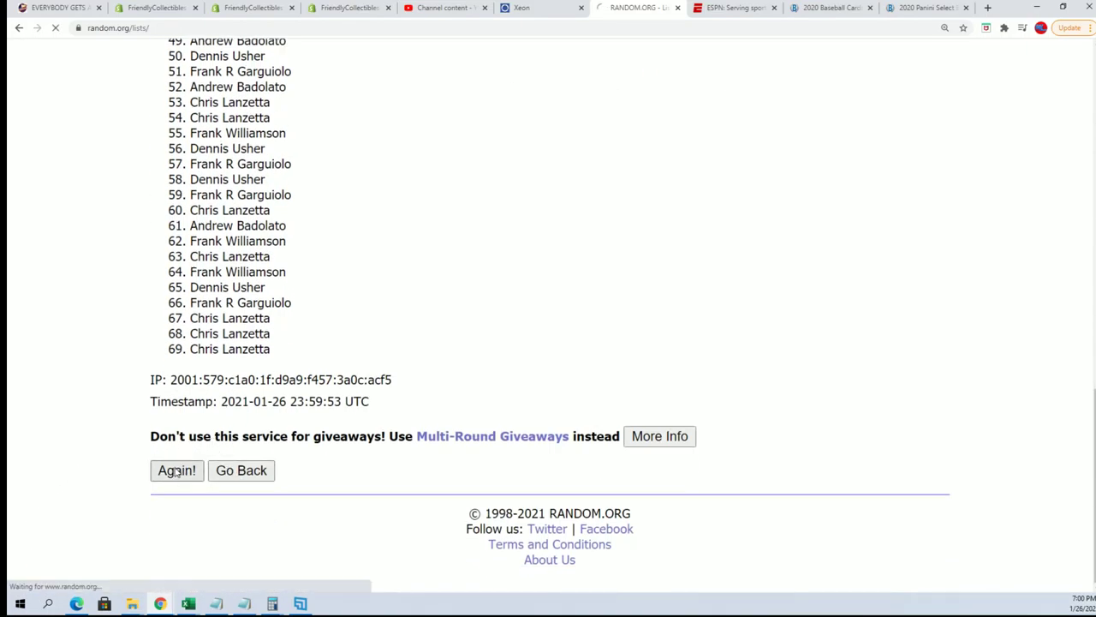
pyautogui.scroll(-10, 187, 467)
pyautogui.scroll(-2, 187, 466)
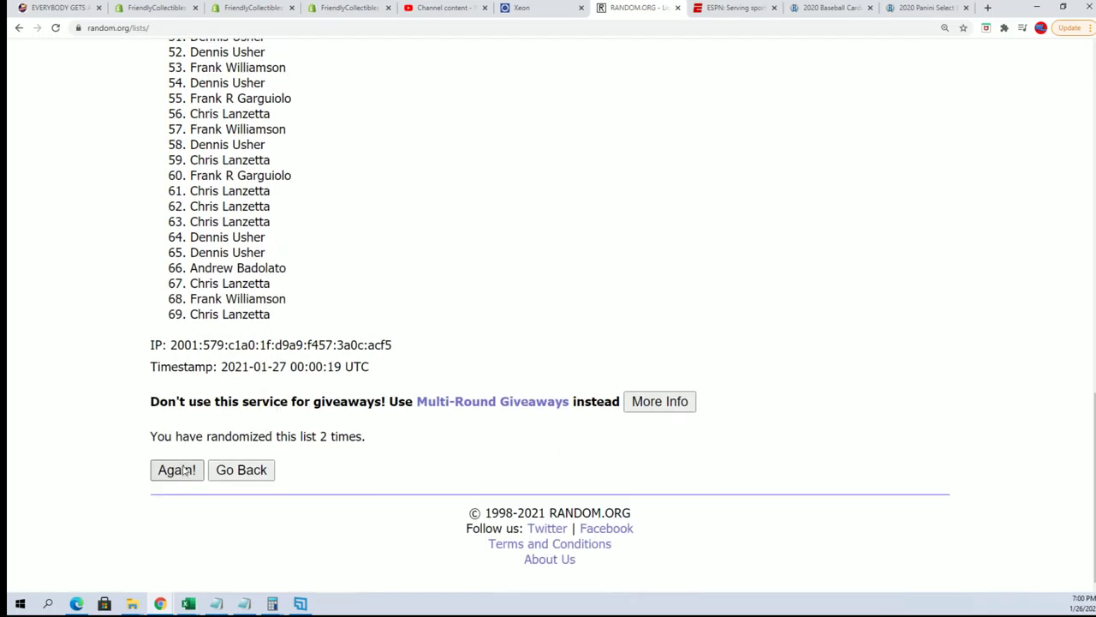
pyautogui.click(180, 469)
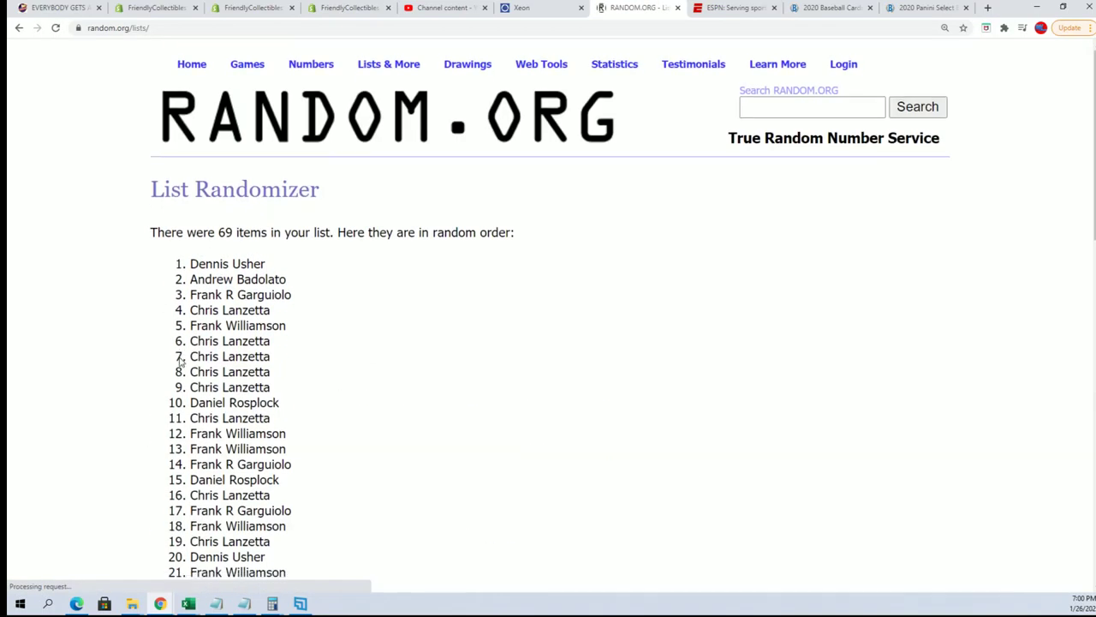
pyautogui.scroll(-10, 161, 385)
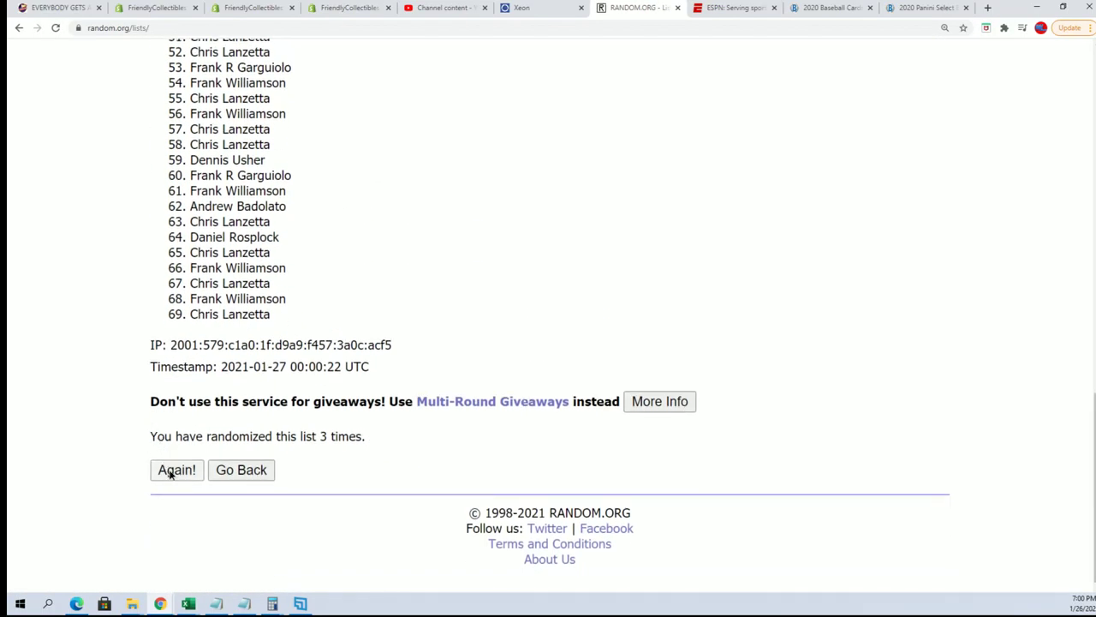
pyautogui.click(176, 470)
pyautogui.scroll(-10, 192, 434)
pyautogui.scroll(-2, 189, 441)
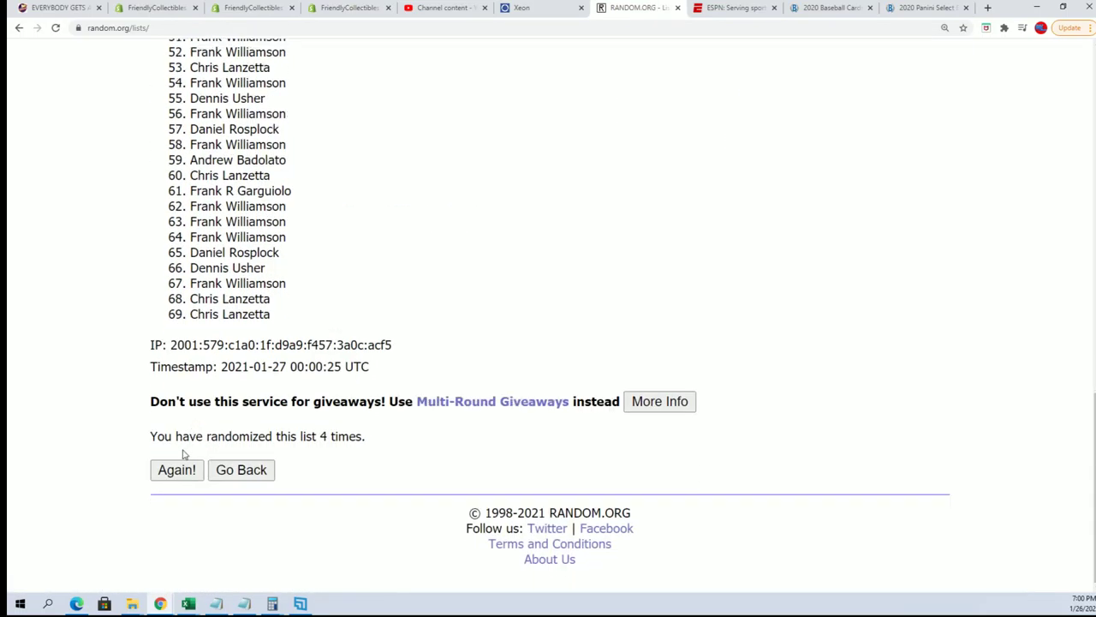
pyautogui.click(183, 467)
pyautogui.scroll(-10, 257, 411)
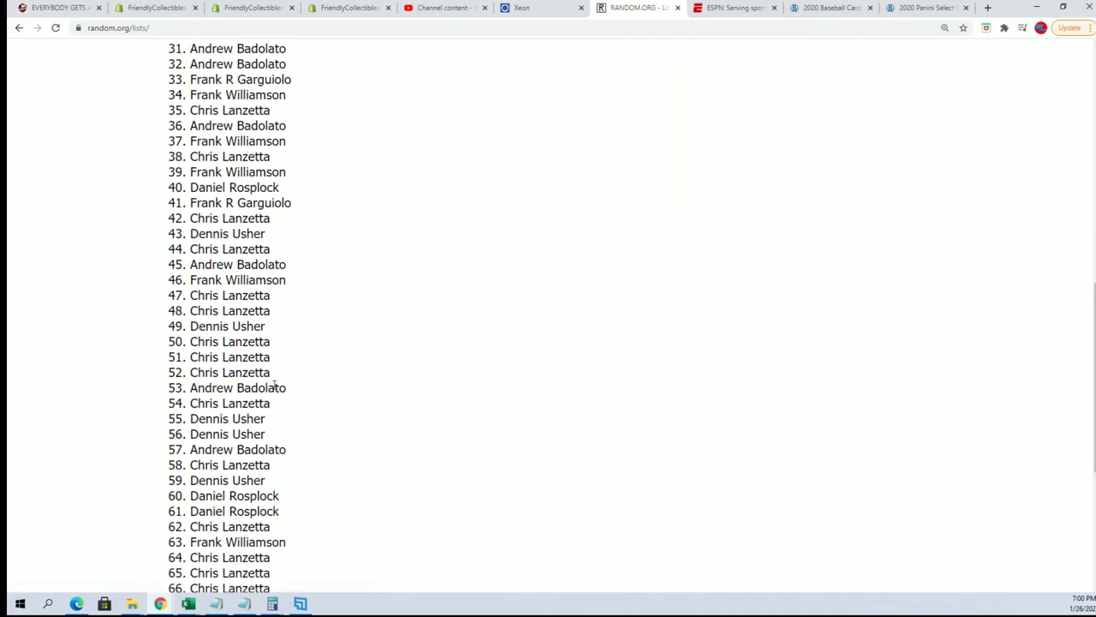
pyautogui.click(178, 471)
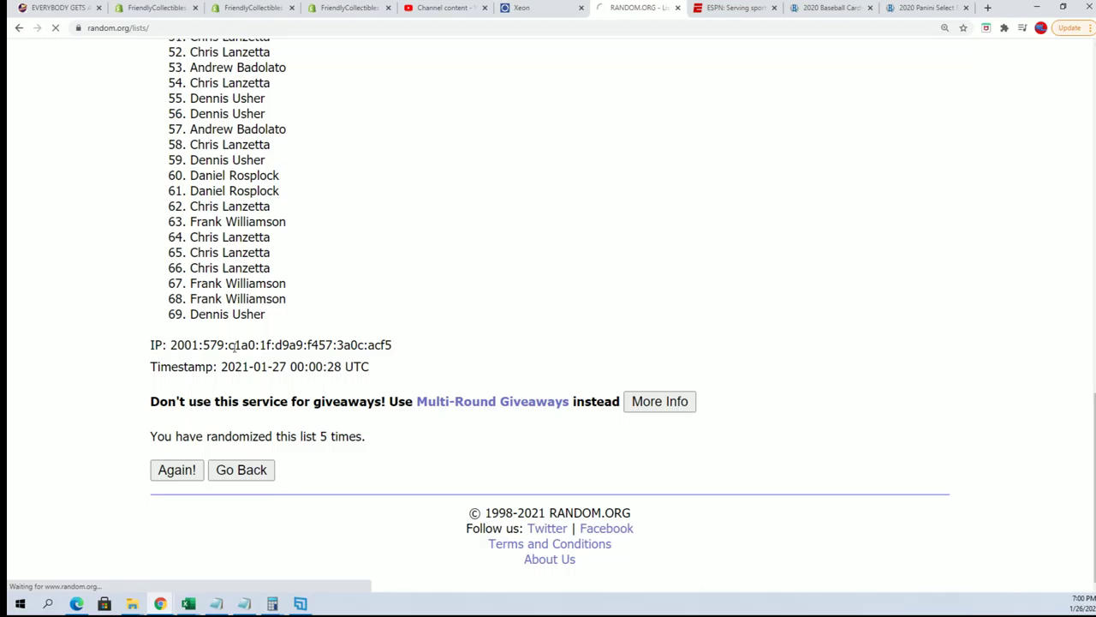
pyautogui.scroll(-10, 244, 390)
pyautogui.click(178, 470)
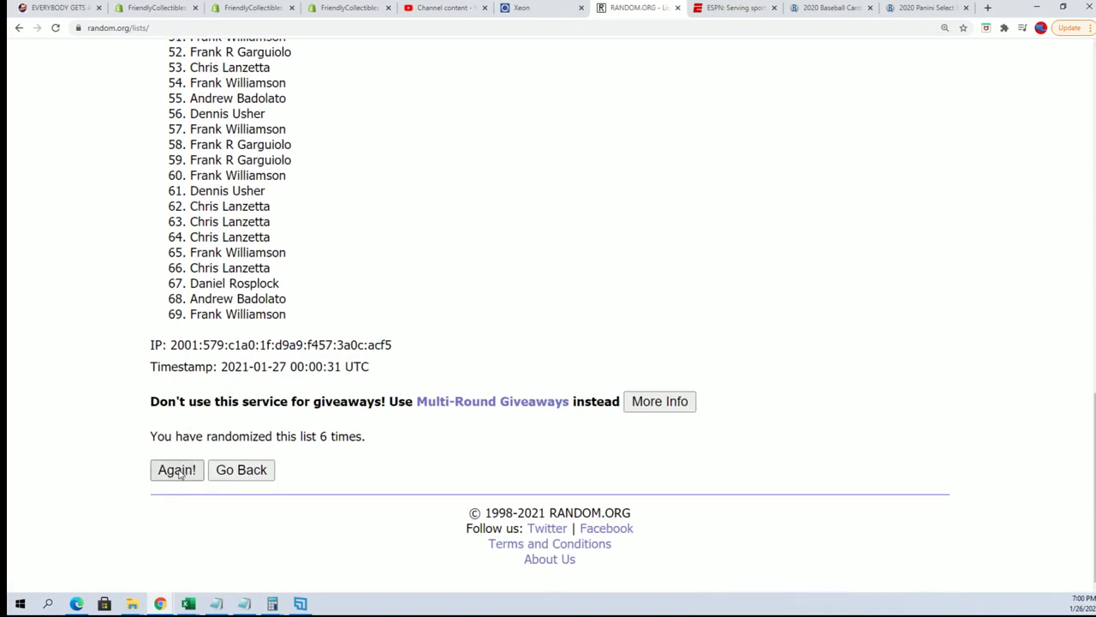
pyautogui.scroll(-2, 227, 122)
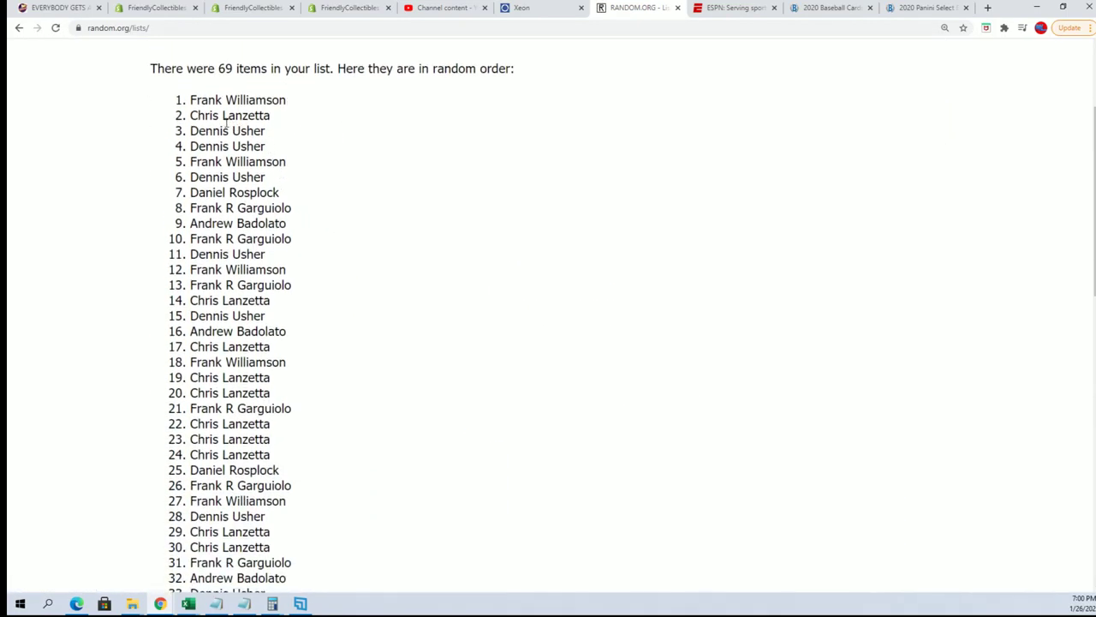
# Select and copy the whole randomized list of owner names.
pyautogui.moveTo(189, 100)
pyautogui.mouseDown()
pyautogui.moveTo(287, 501)
pyautogui.moveTo(282, 589)
pyautogui.moveTo(282, 254)
pyautogui.moveTo(288, 317)
pyautogui.mouseUp()
pyautogui.rightClick(238, 261)
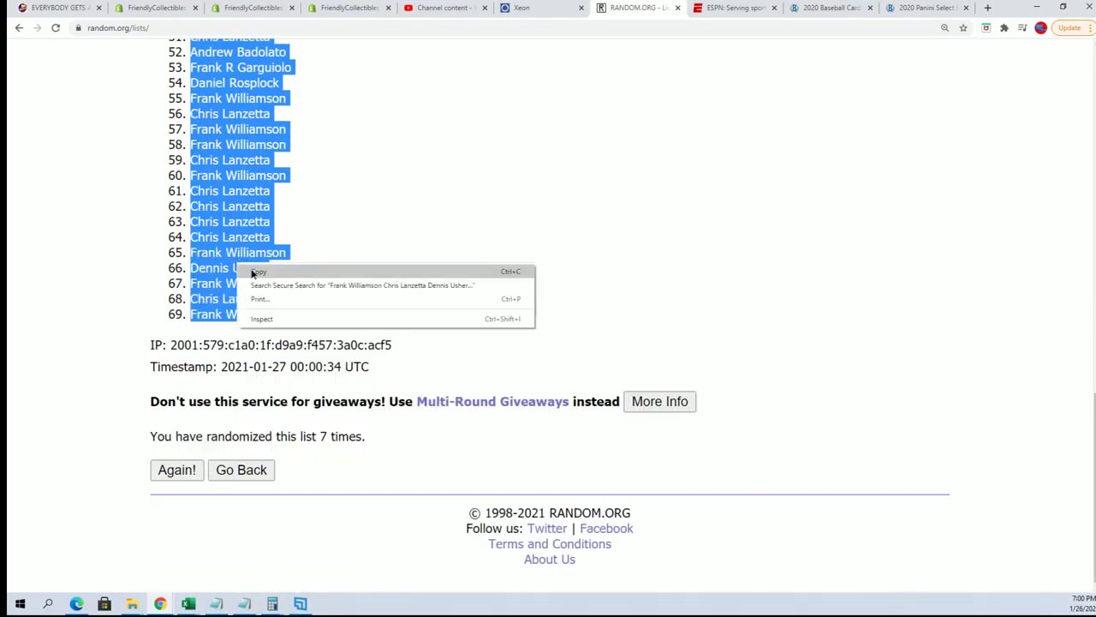
pyautogui.click(250, 270)
pyautogui.scroll(10, 654, 257)
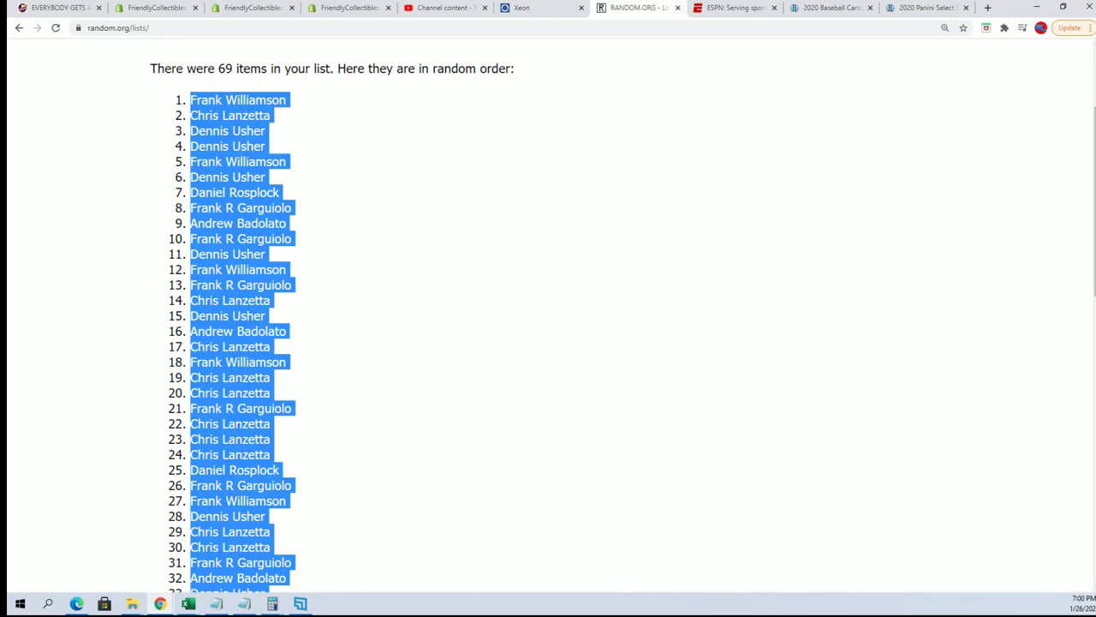
# Paste the names as plain text into cell A2 below OWNERS in Excel.
pyautogui.hotkey('alt', 'Tab')
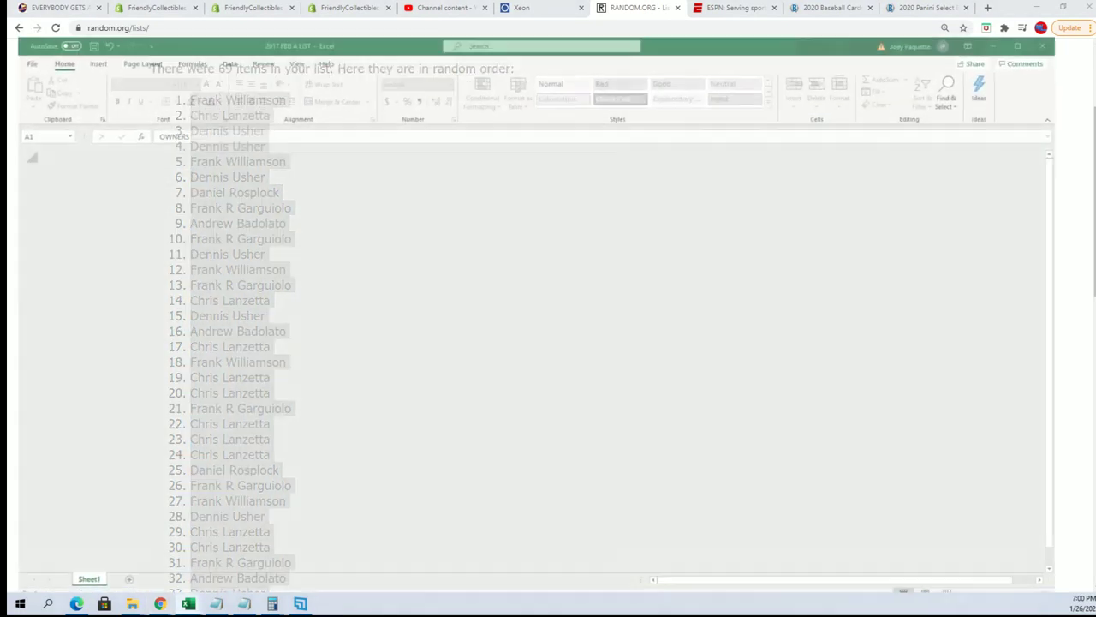
pyautogui.click(36, 159)
pyautogui.rightClick(39, 160)
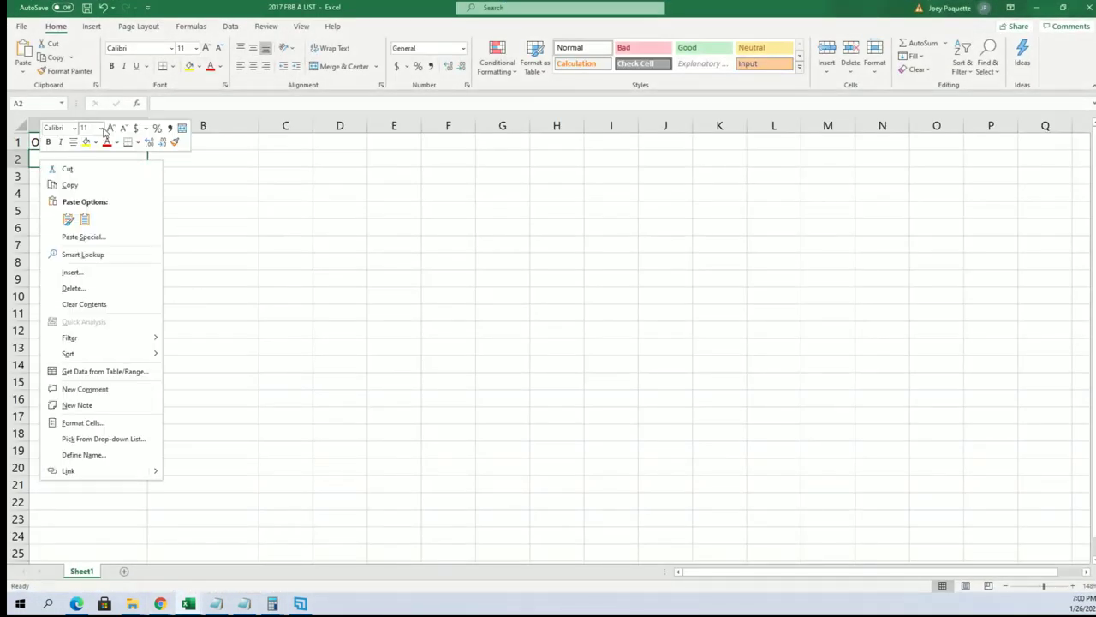
pyautogui.click(73, 235)
pyautogui.click(51, 179)
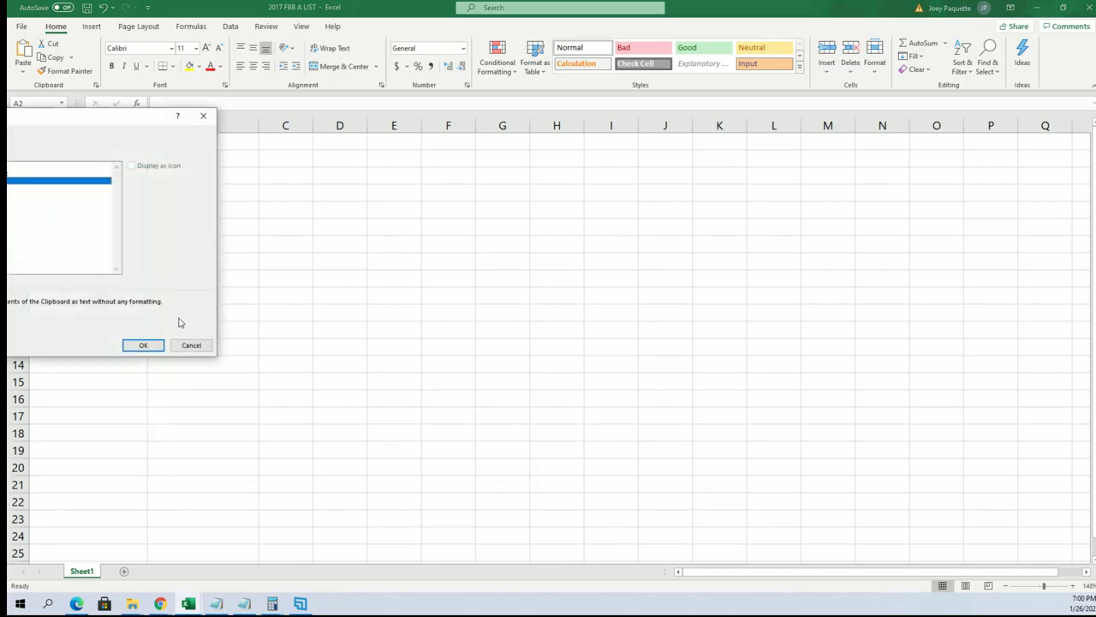
pyautogui.click(143, 344)
pyautogui.click(185, 163)
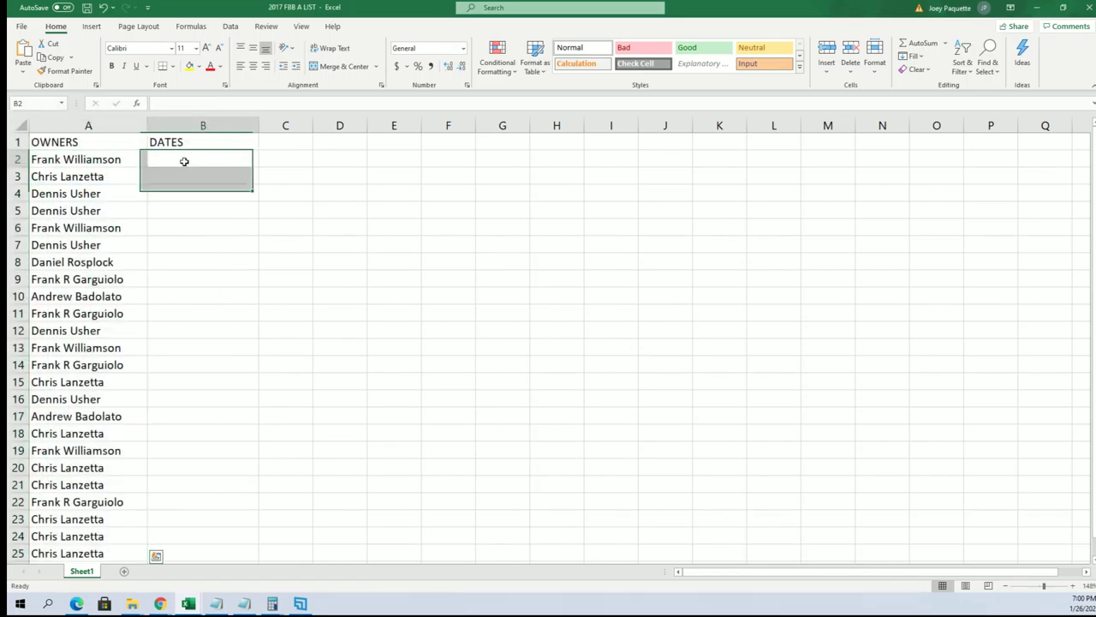
# Open a fresh List Randomizer page in the browser.
pyautogui.click(1038, 8)
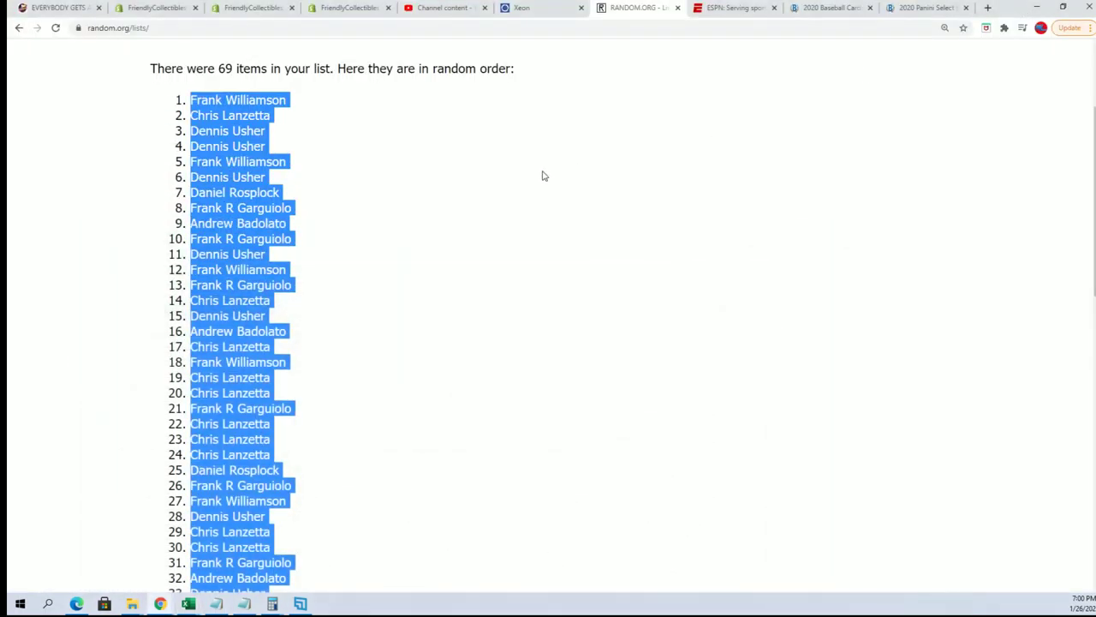
pyautogui.scroll(3, 543, 174)
pyautogui.click(400, 93)
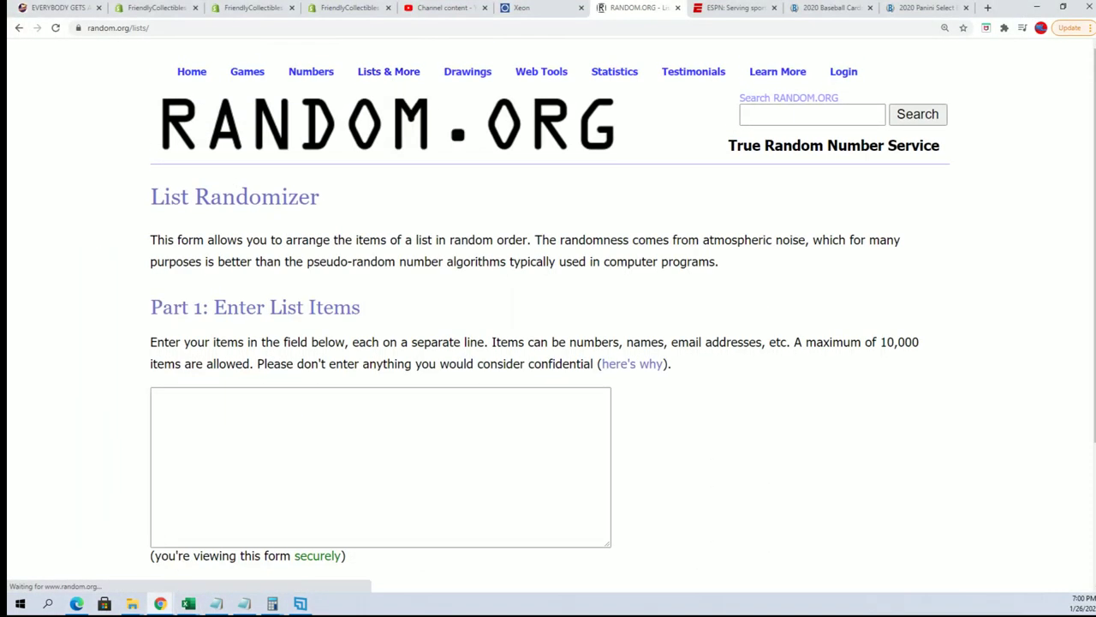
# Copy the years 1930/1931 through 1999 from the notes for the list items box.
pyautogui.hotkey('alt', 'Tab')
pyautogui.hotkey('alt', 'Tab')
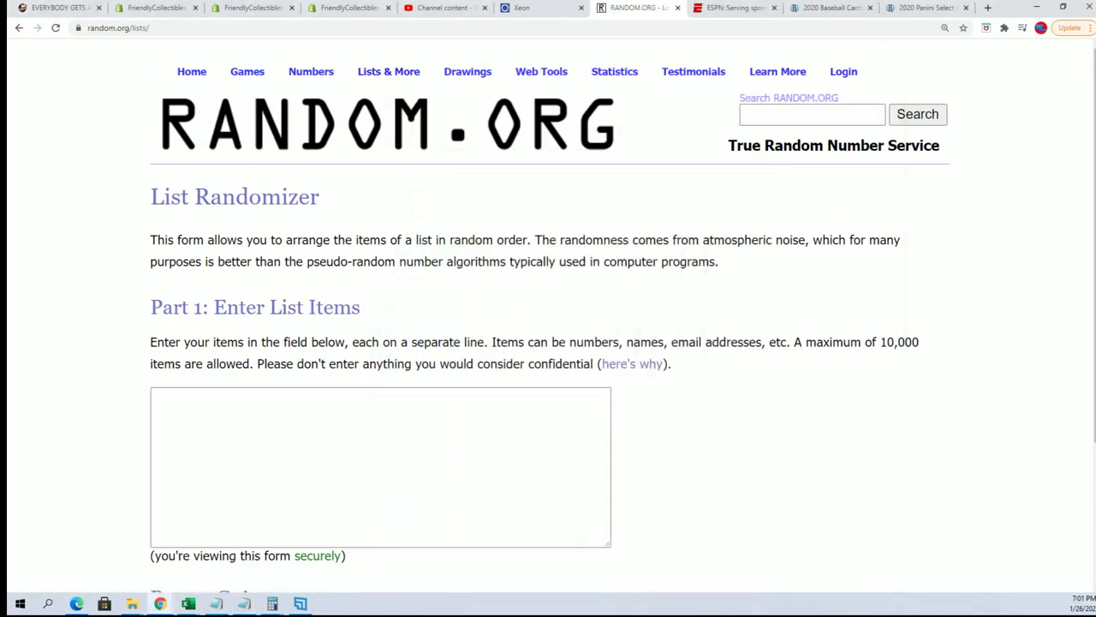
pyautogui.scroll(-15, 651, 257)
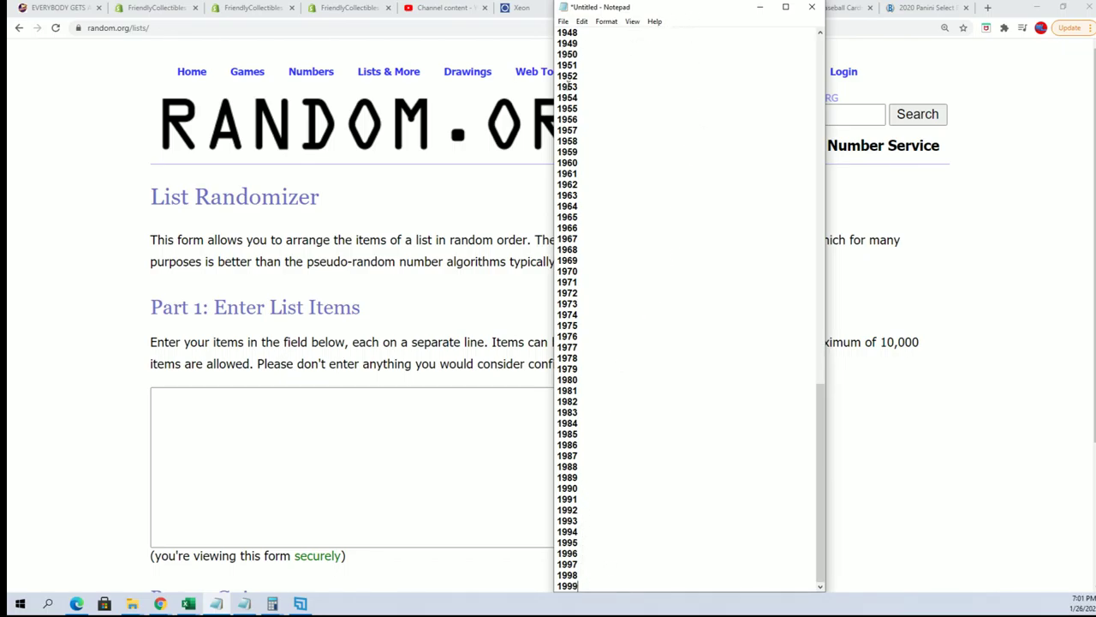
pyautogui.scroll(5, 597, 269)
pyautogui.scroll(-5, 588, 340)
pyautogui.moveTo(581, 587)
pyautogui.mouseDown()
pyautogui.moveTo(567, 31)
pyautogui.moveTo(567, 348)
pyautogui.moveTo(559, 337)
pyautogui.mouseUp()
pyautogui.rightClick(559, 338)
pyautogui.click(591, 372)
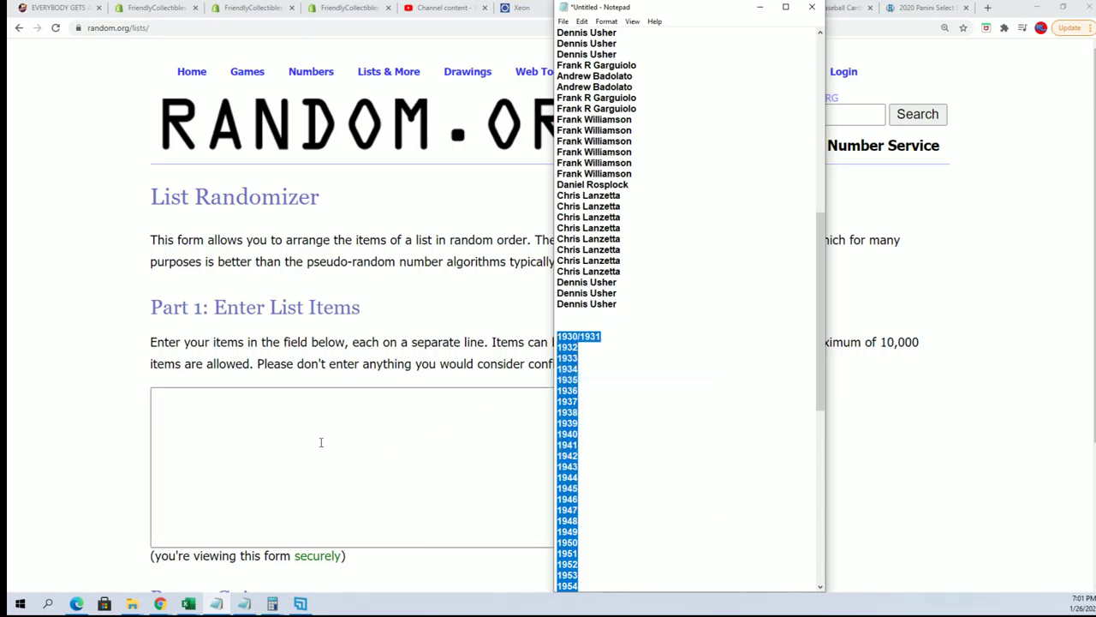
pyautogui.click(328, 444)
pyautogui.rightClick(173, 399)
# Paste the years and randomize them seven times, ending with 1936, 1937, 1976 at top.
pyautogui.click(219, 487)
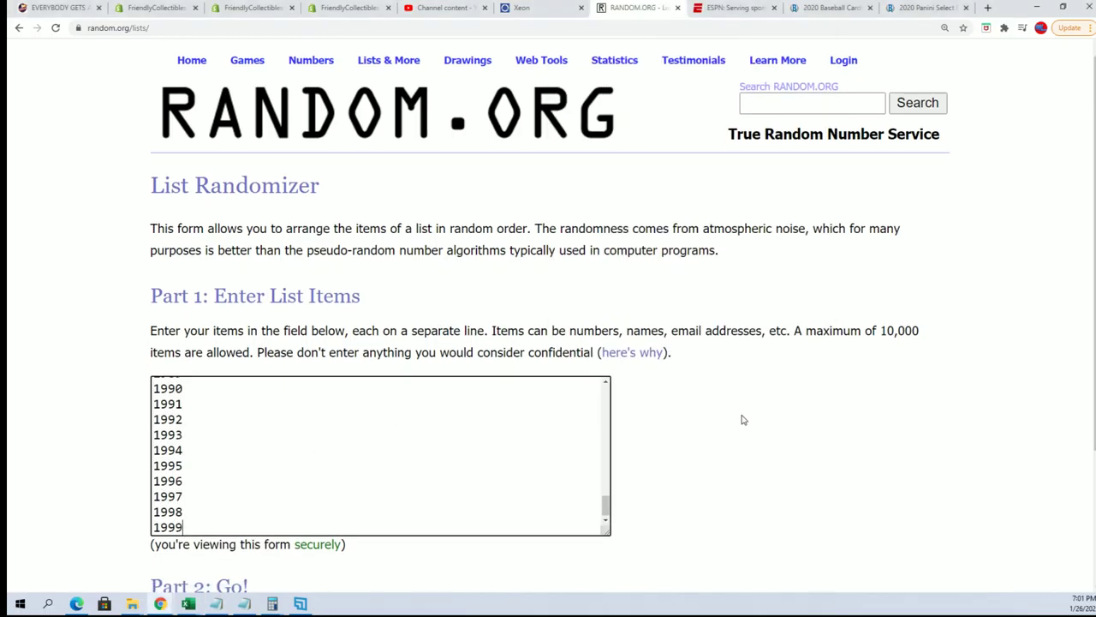
pyautogui.scroll(-2, 745, 417)
pyautogui.click(188, 463)
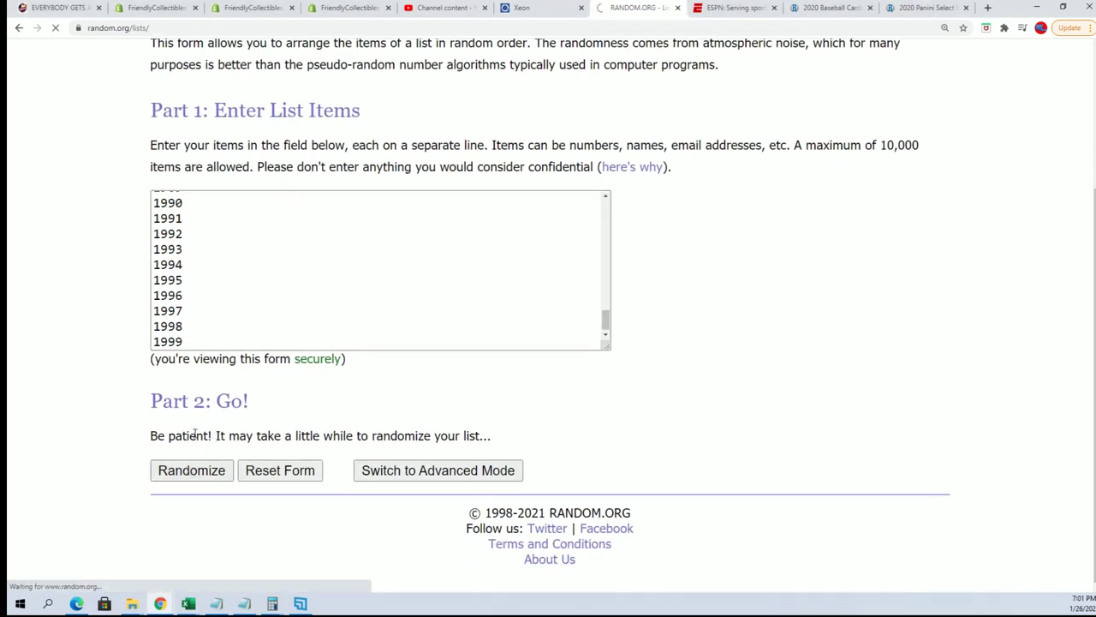
pyautogui.scroll(-2, 205, 454)
pyautogui.scroll(-9, 210, 467)
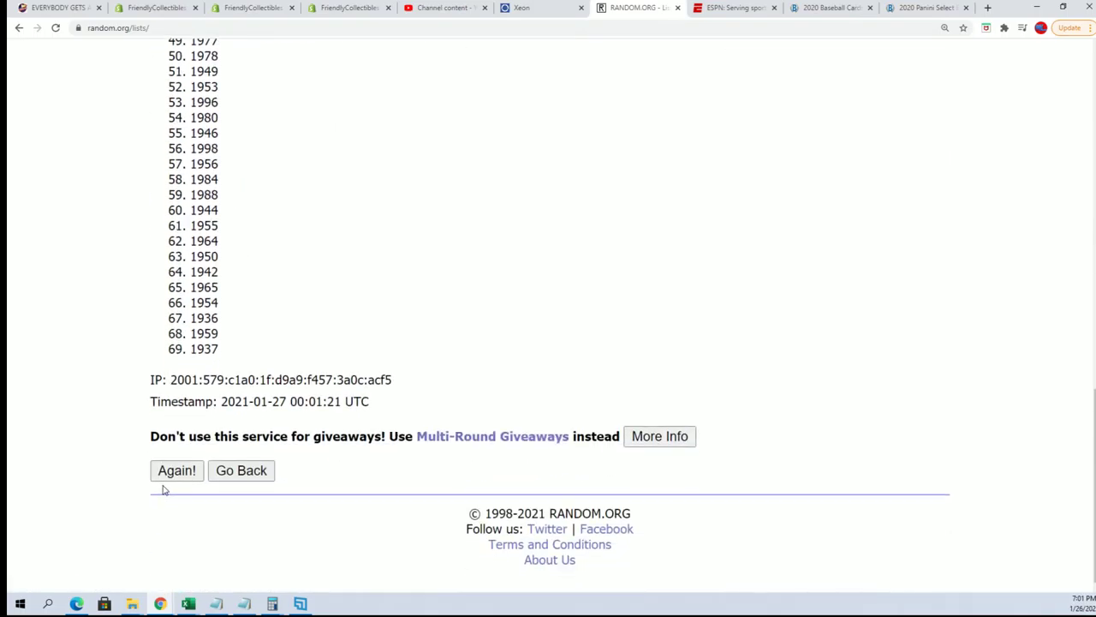
pyautogui.click(171, 473)
pyautogui.scroll(-10, 176, 467)
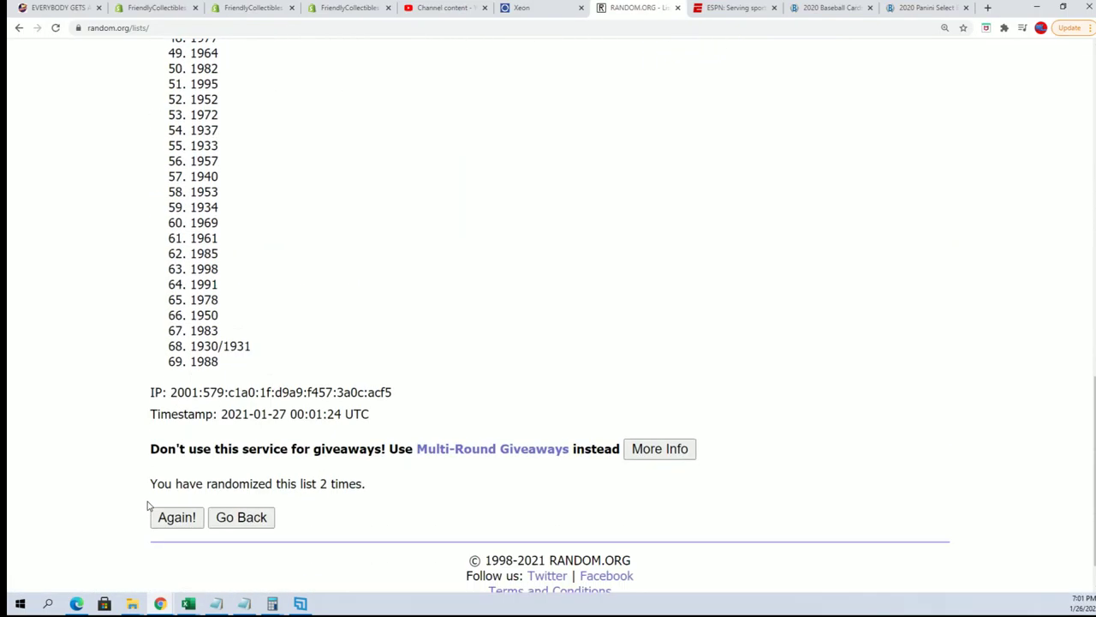
pyautogui.click(180, 462)
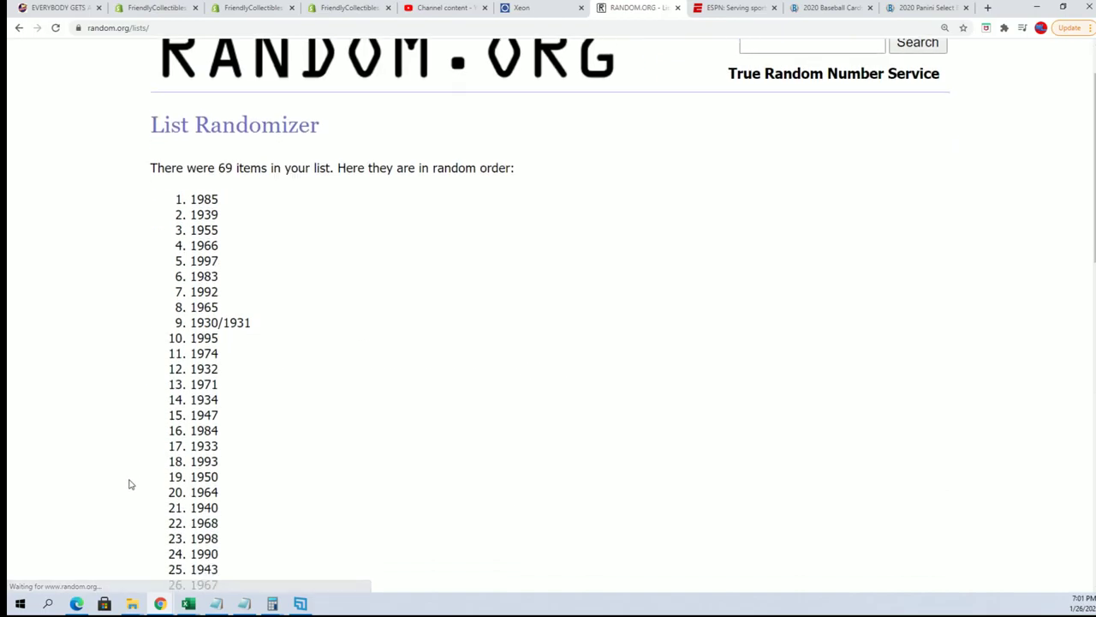
pyautogui.scroll(-10, 128, 480)
pyautogui.click(156, 470)
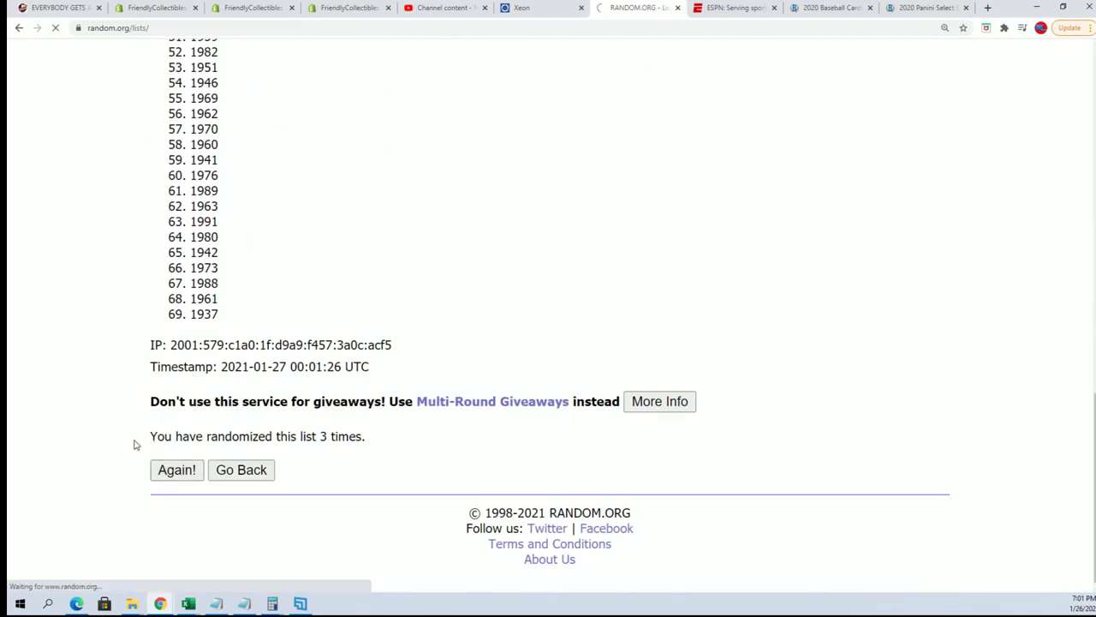
pyautogui.scroll(-7, 142, 479)
pyautogui.scroll(-3, 142, 485)
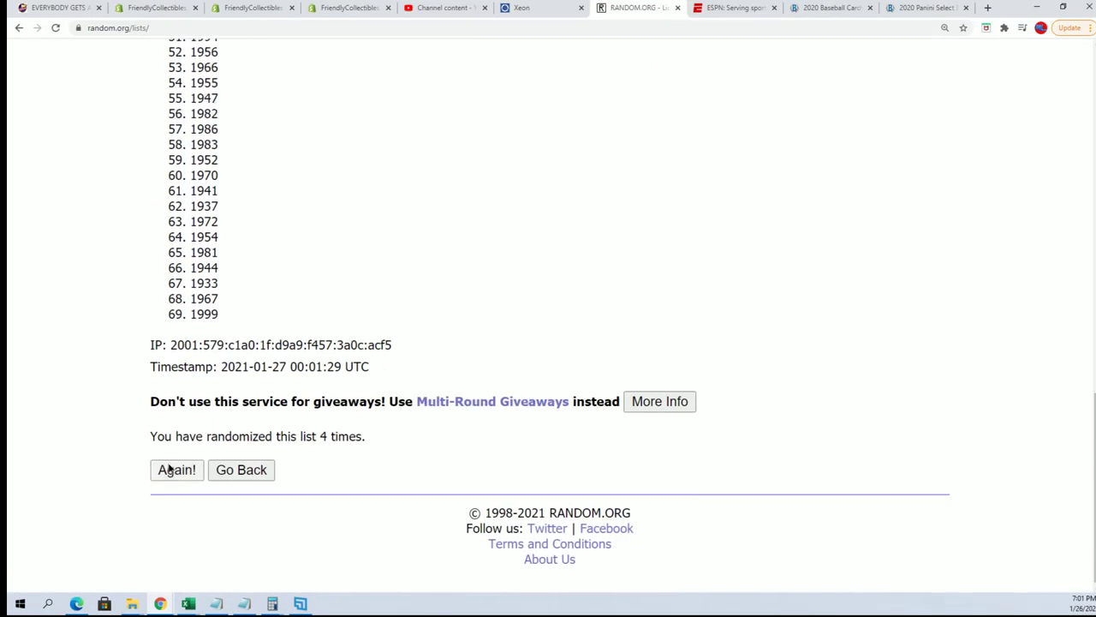
pyautogui.click(165, 468)
pyautogui.scroll(-12, 171, 462)
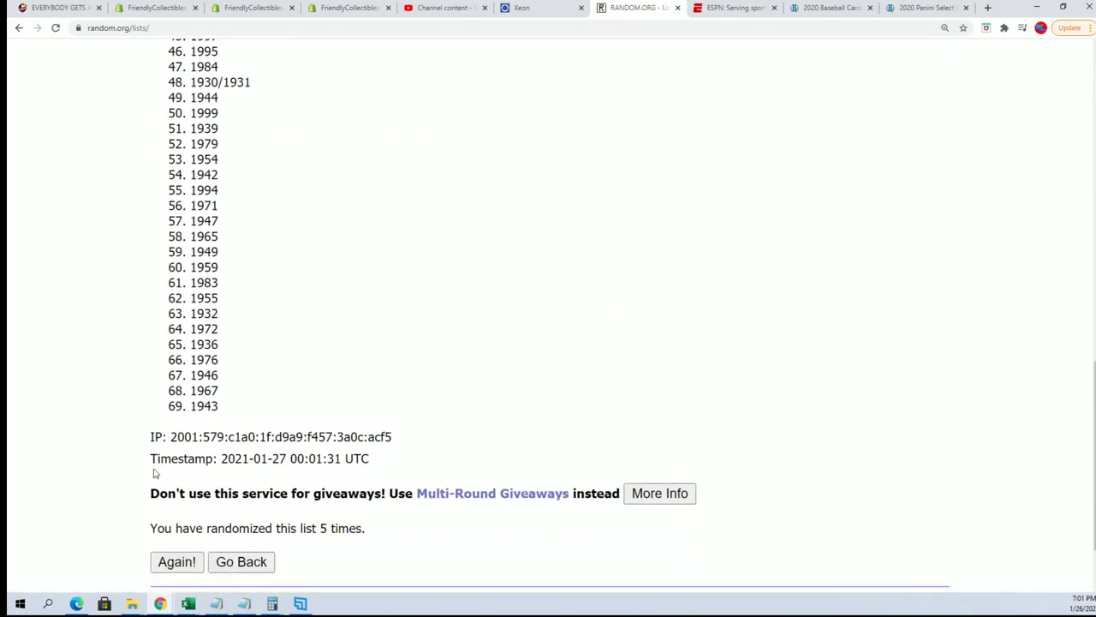
pyautogui.click(170, 473)
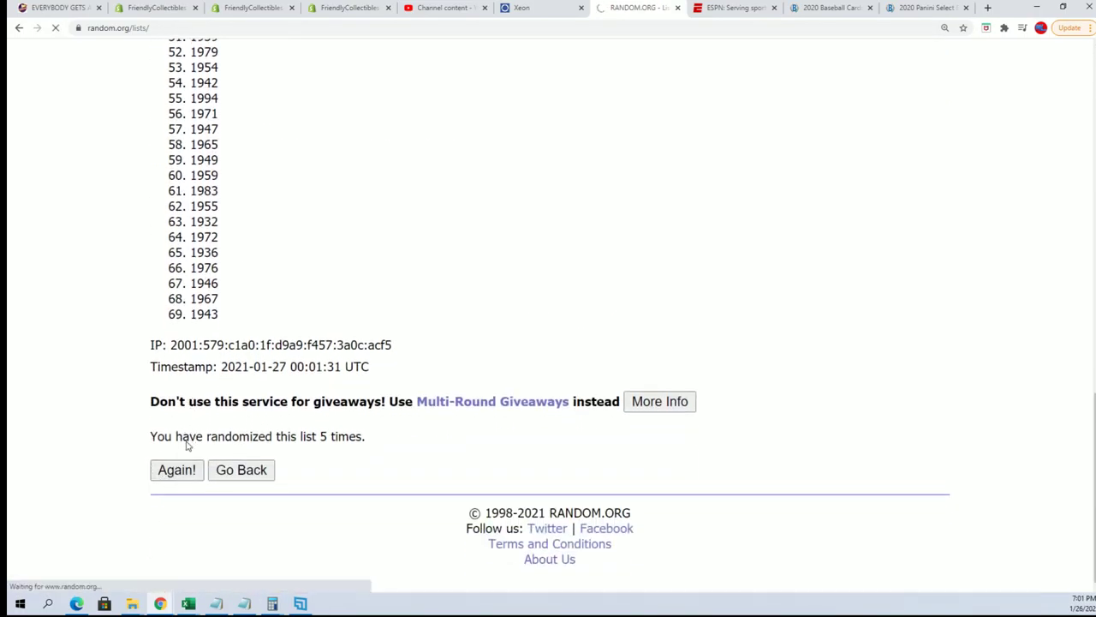
pyautogui.scroll(-10, 153, 479)
pyautogui.scroll(-1, 152, 479)
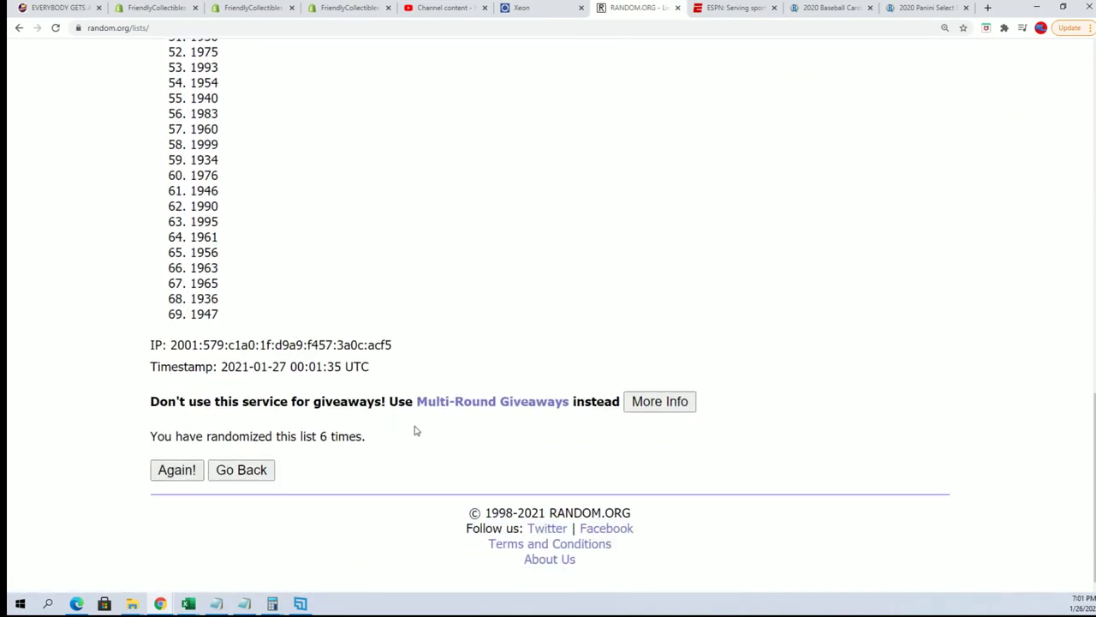
pyautogui.click(177, 473)
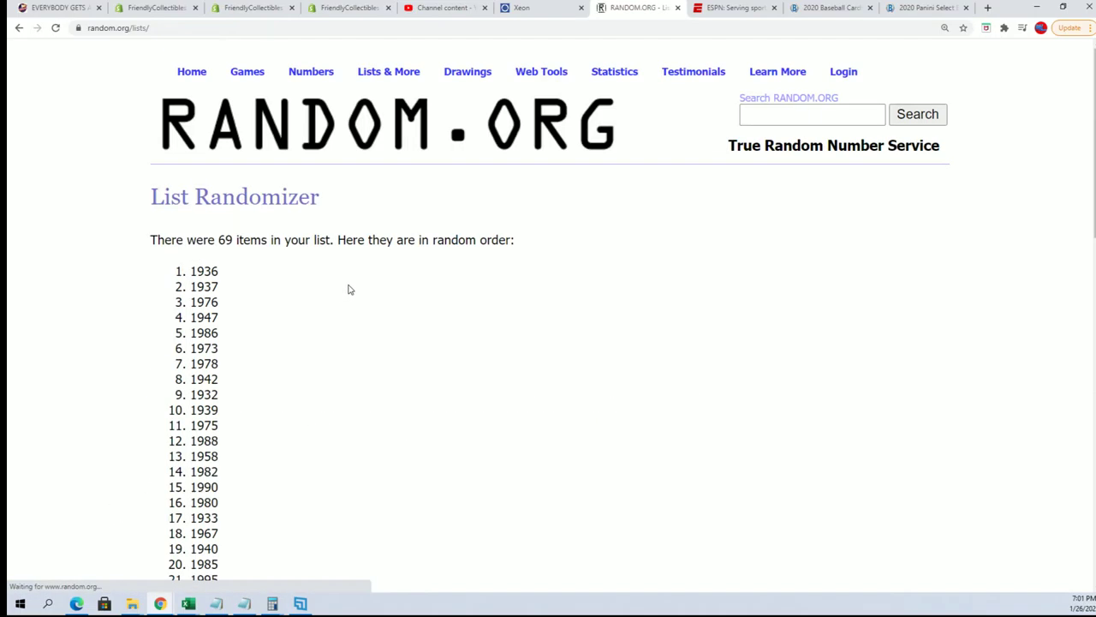
pyautogui.scroll(-2, 234, 186)
# Select and copy all 69 randomized years.
pyautogui.moveTo(188, 102)
pyautogui.mouseDown()
pyautogui.moveTo(311, 249)
pyautogui.moveTo(214, 591)
pyautogui.moveTo(394, 347)
pyautogui.moveTo(219, 284)
pyautogui.moveTo(221, 316)
pyautogui.mouseUp()
pyautogui.rightClick(209, 303)
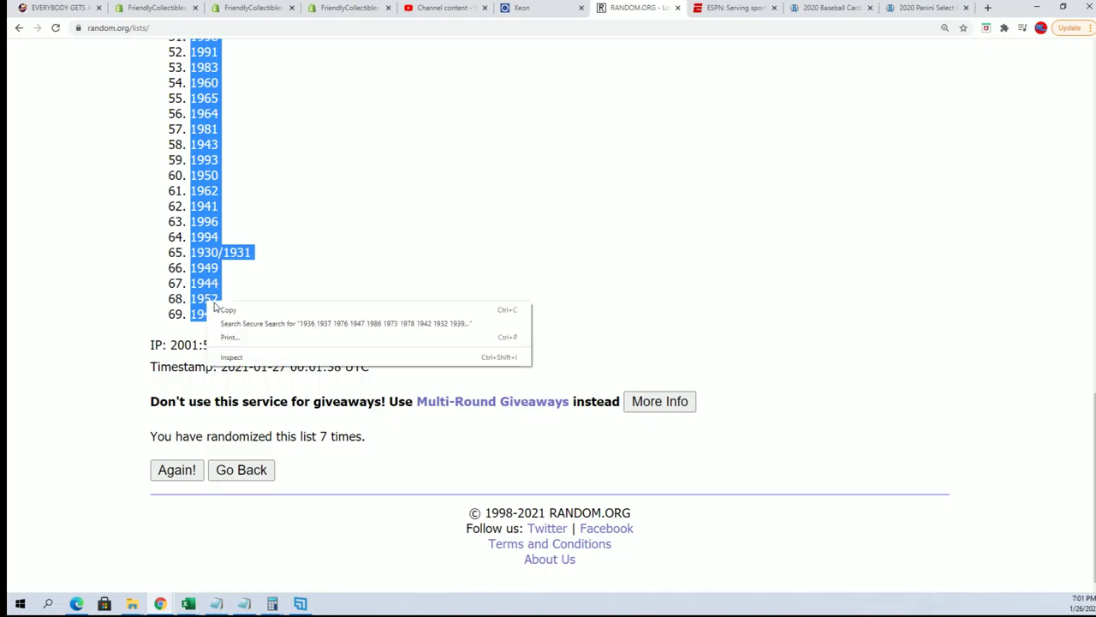
pyautogui.click(276, 315)
pyautogui.scroll(12, 369, 441)
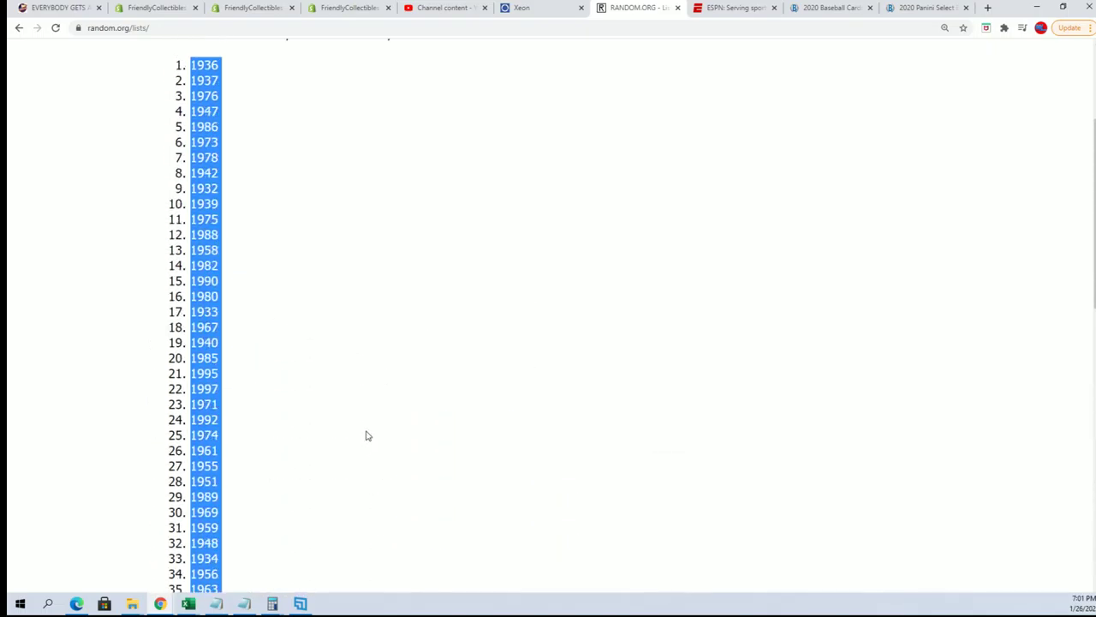
pyautogui.scroll(-2, 362, 433)
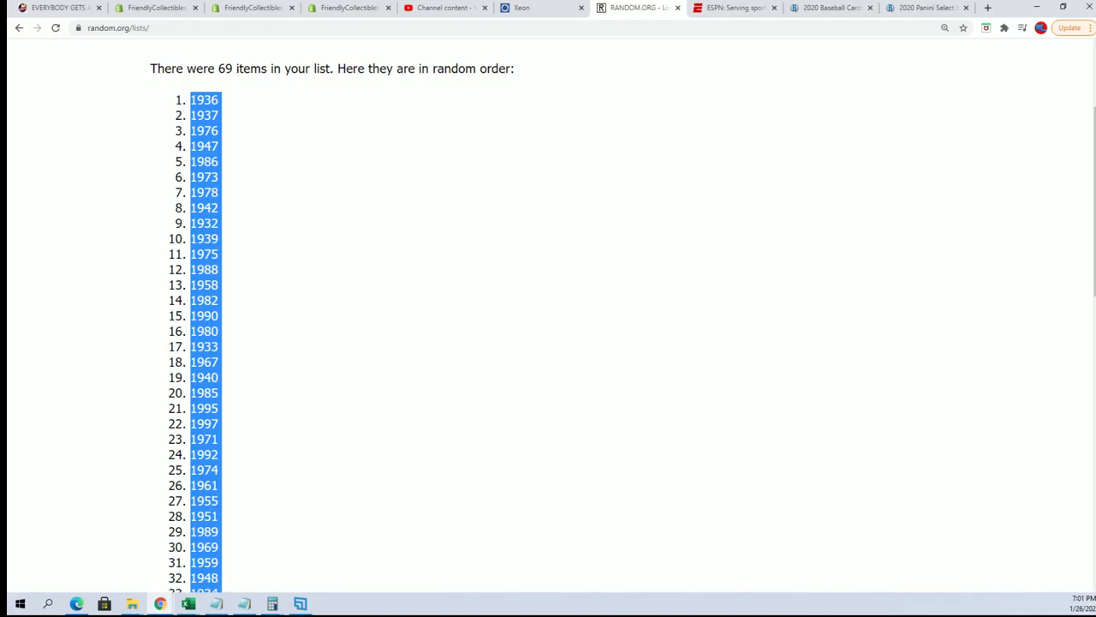
pyautogui.hotkey('alt', 'Tab')
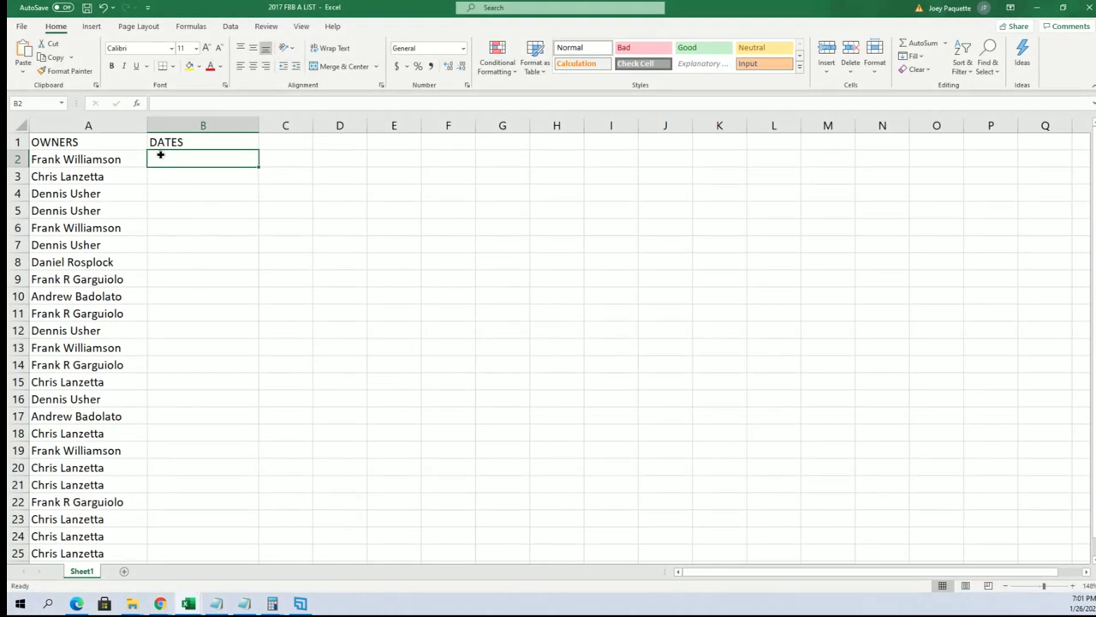
# Paste the randomized years as plain text into B2 under DATES.
pyautogui.rightClick(160, 155)
pyautogui.click(190, 230)
pyautogui.click(106, 159)
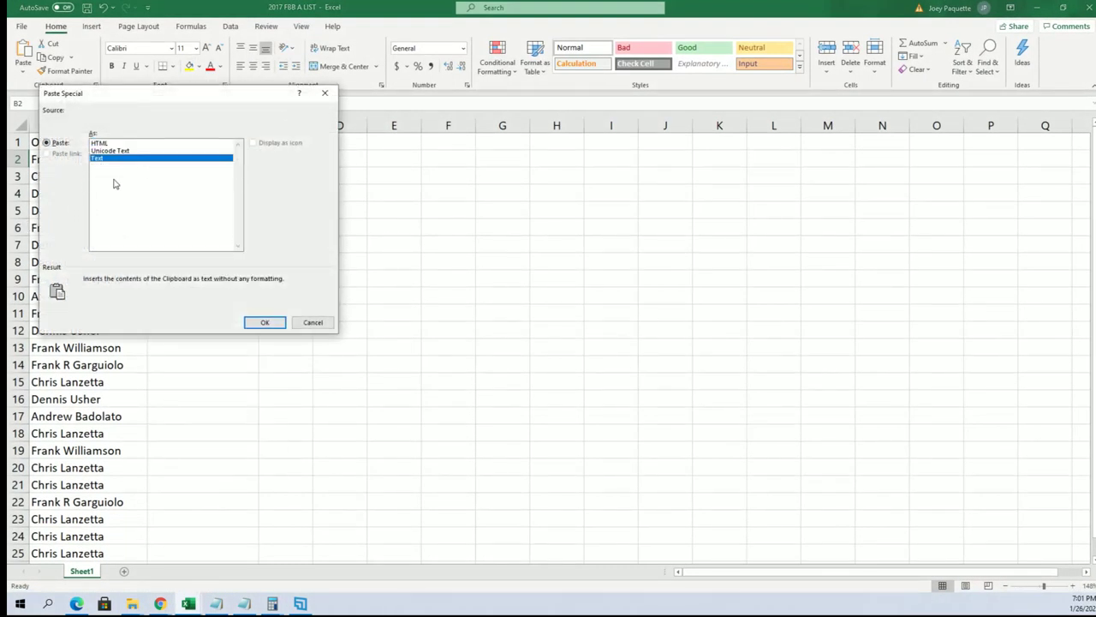
pyautogui.click(257, 322)
# Center the years in column B.
pyautogui.rightClick(191, 169)
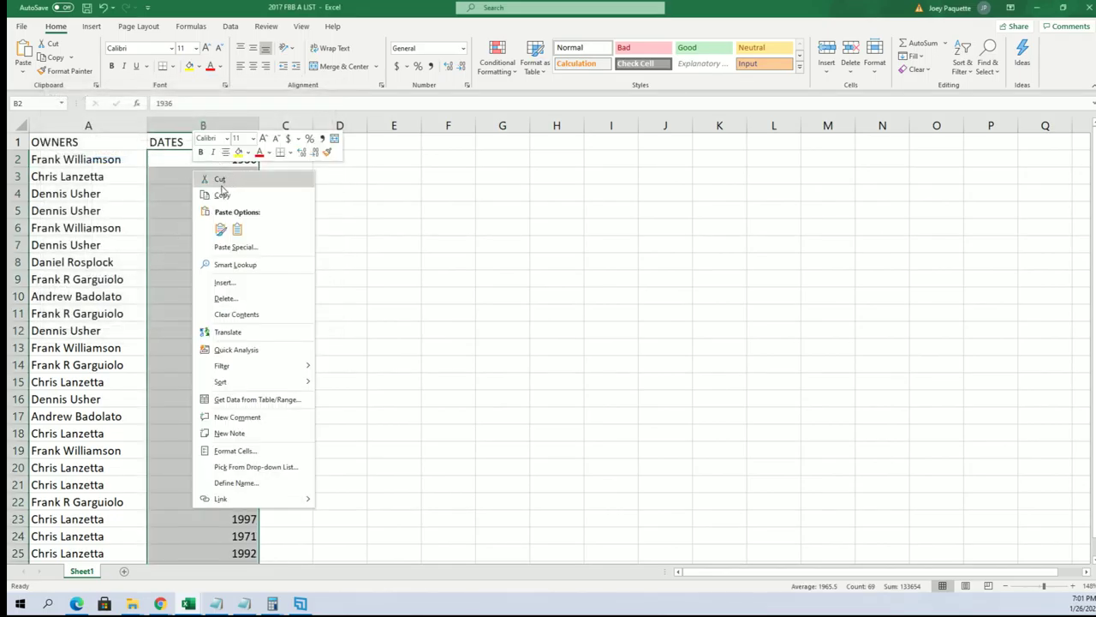
pyautogui.click(226, 153)
pyautogui.click(156, 225)
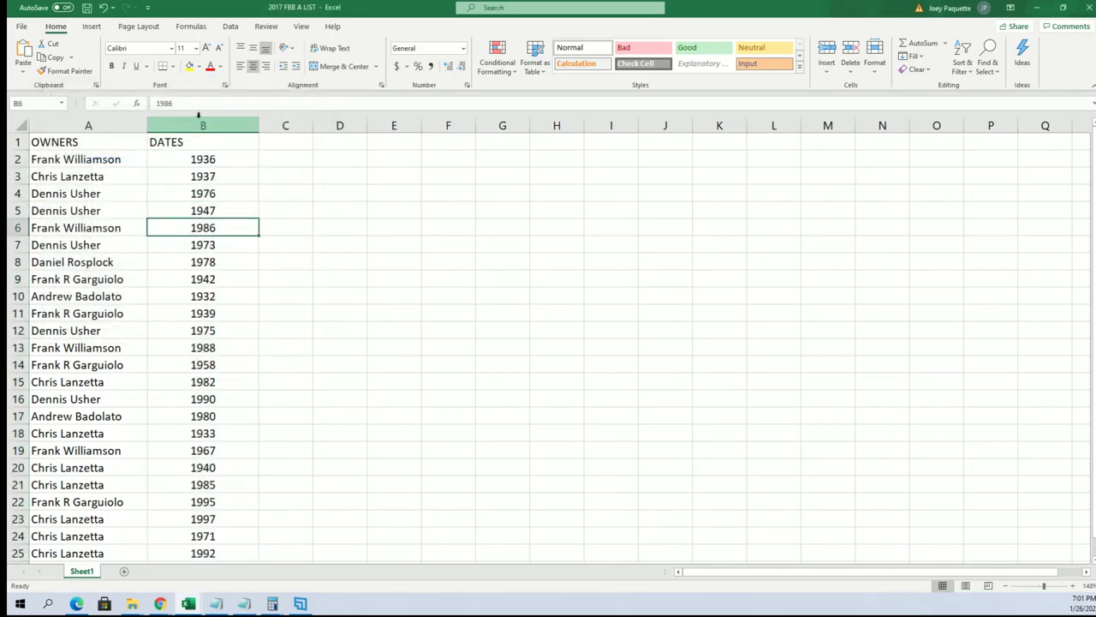
# Resize column B so 1930/1931 fits fully through row 70.
pyautogui.click(202, 126)
pyautogui.moveTo(259, 127); pyautogui.dragTo(197, 130)
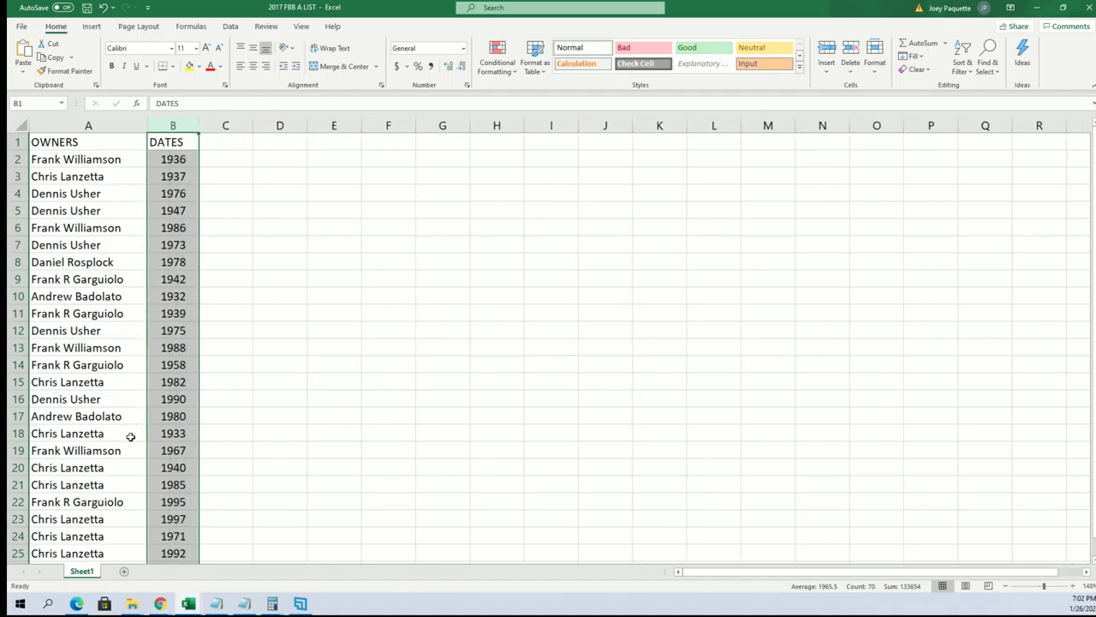
pyautogui.scroll(-4, 131, 437)
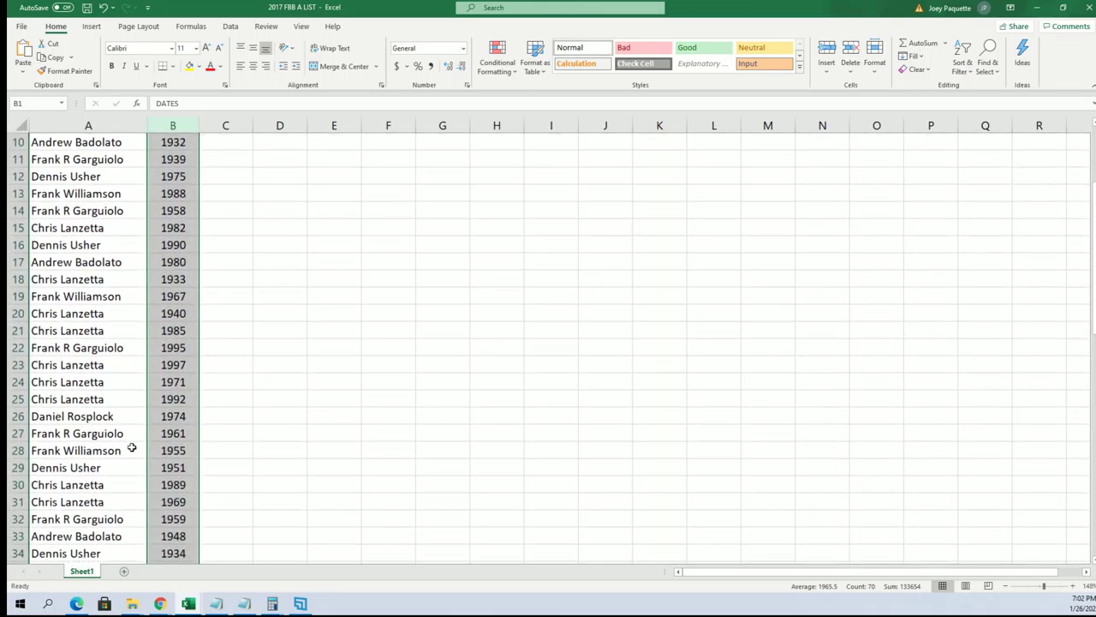
pyautogui.scroll(-4, 133, 449)
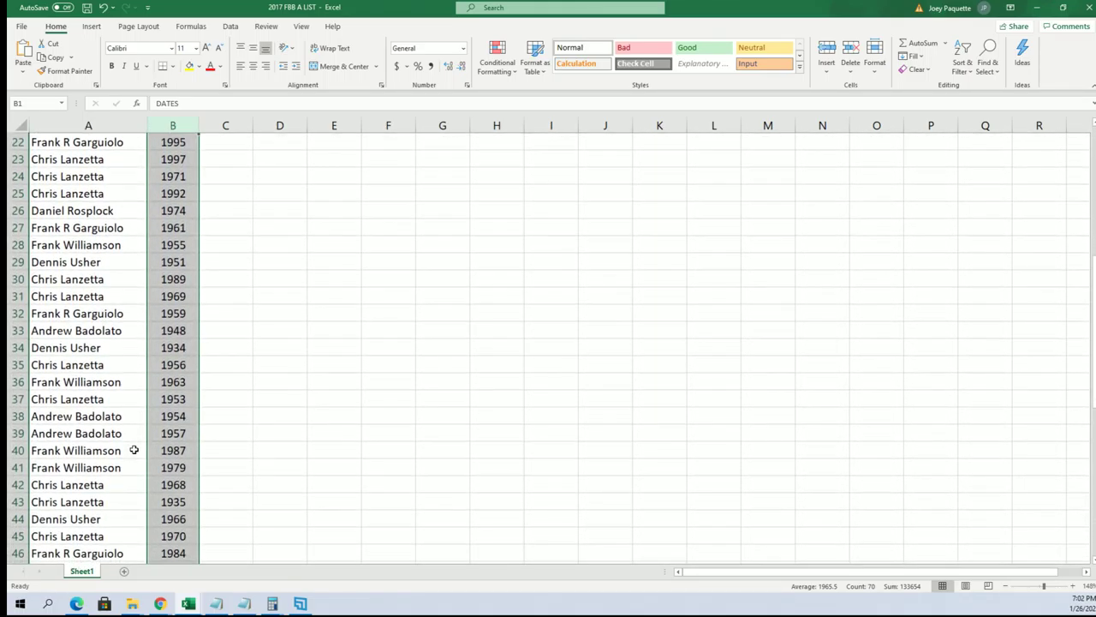
pyautogui.scroll(-5, 134, 449)
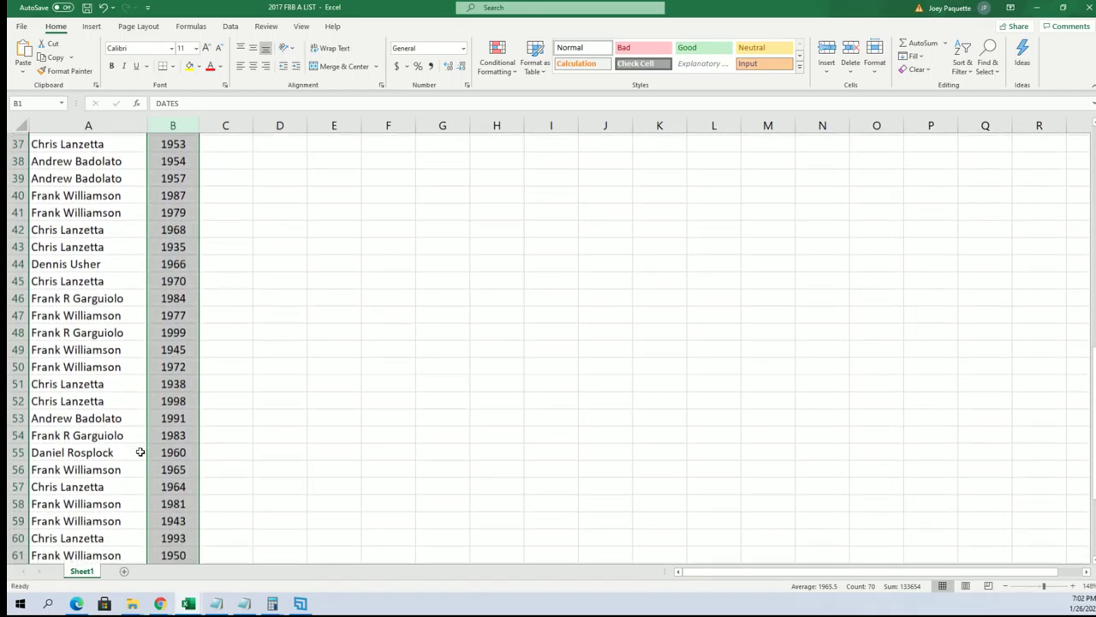
pyautogui.scroll(-4, 144, 452)
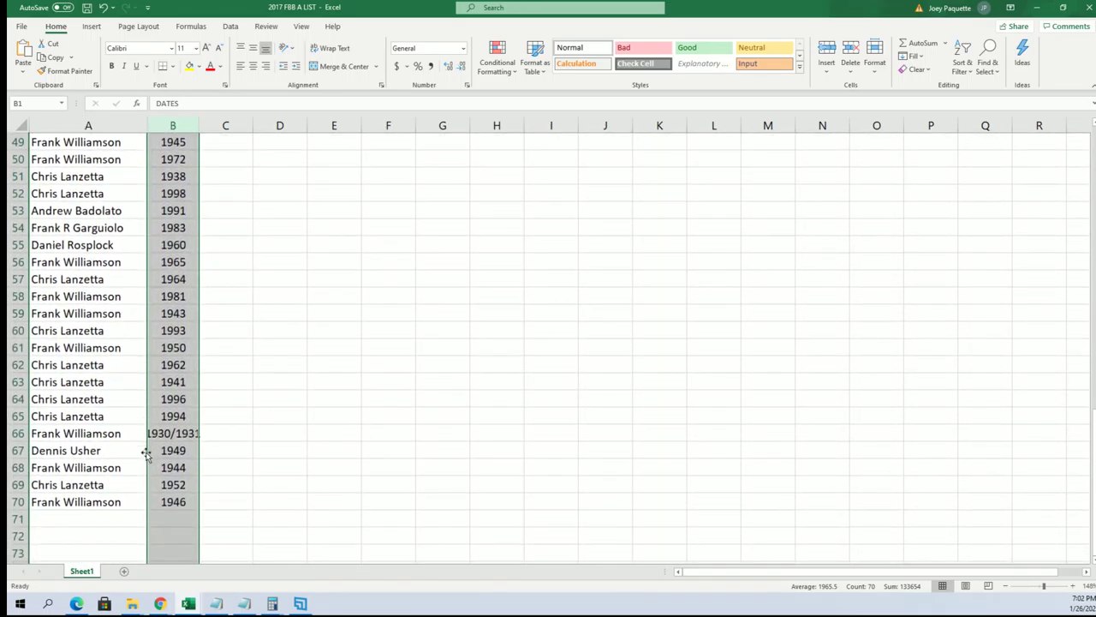
pyautogui.click(186, 125)
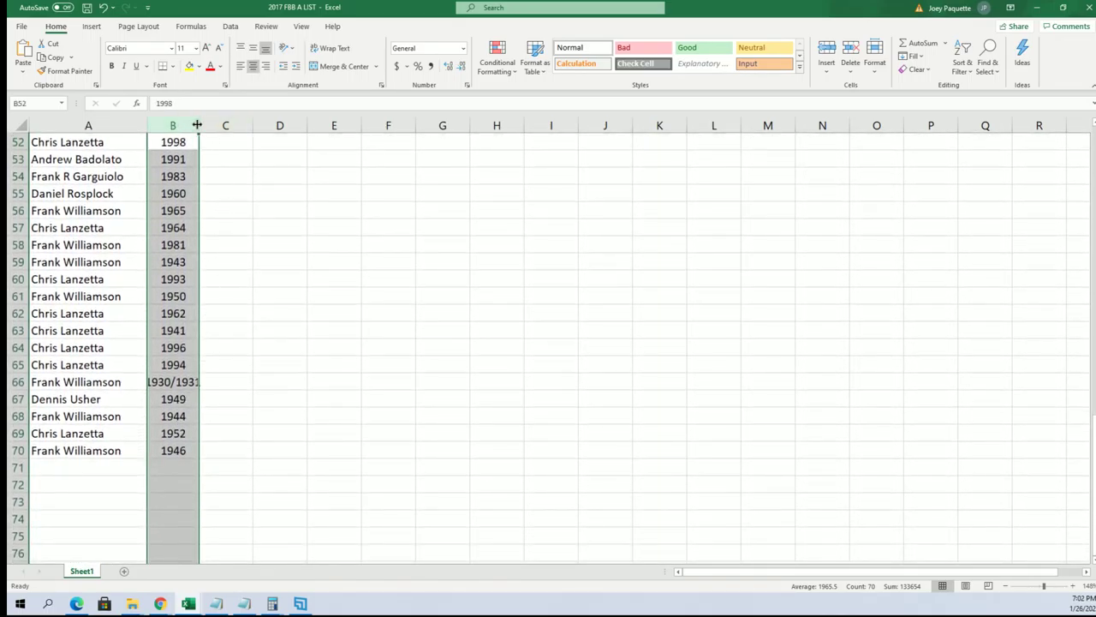
pyautogui.moveTo(199, 125); pyautogui.dragTo(210, 125)
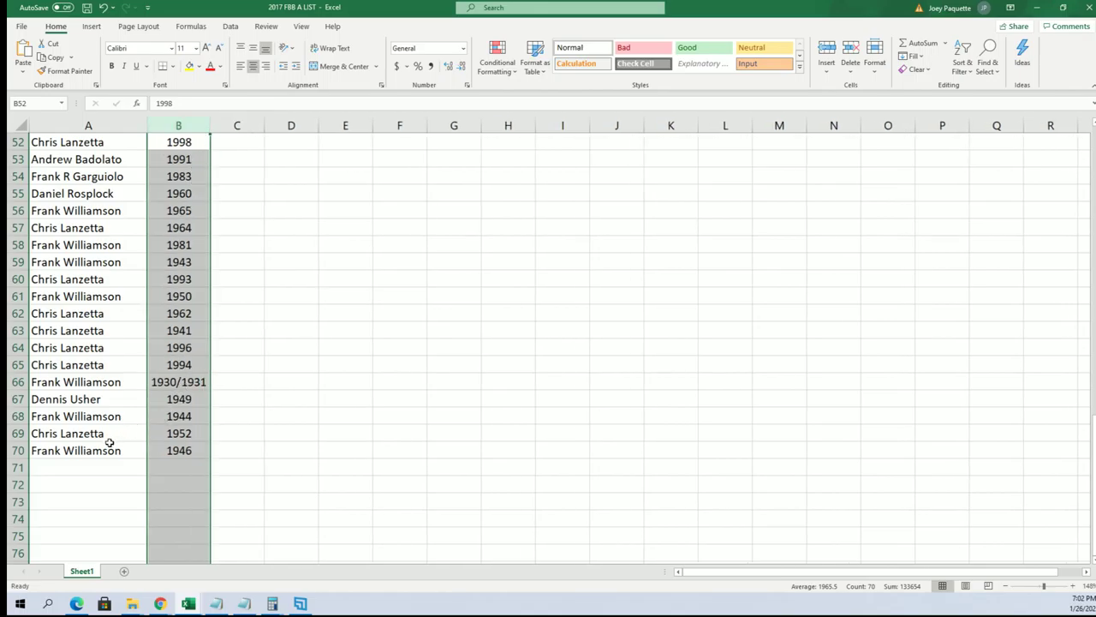
pyautogui.scroll(17, 140, 385)
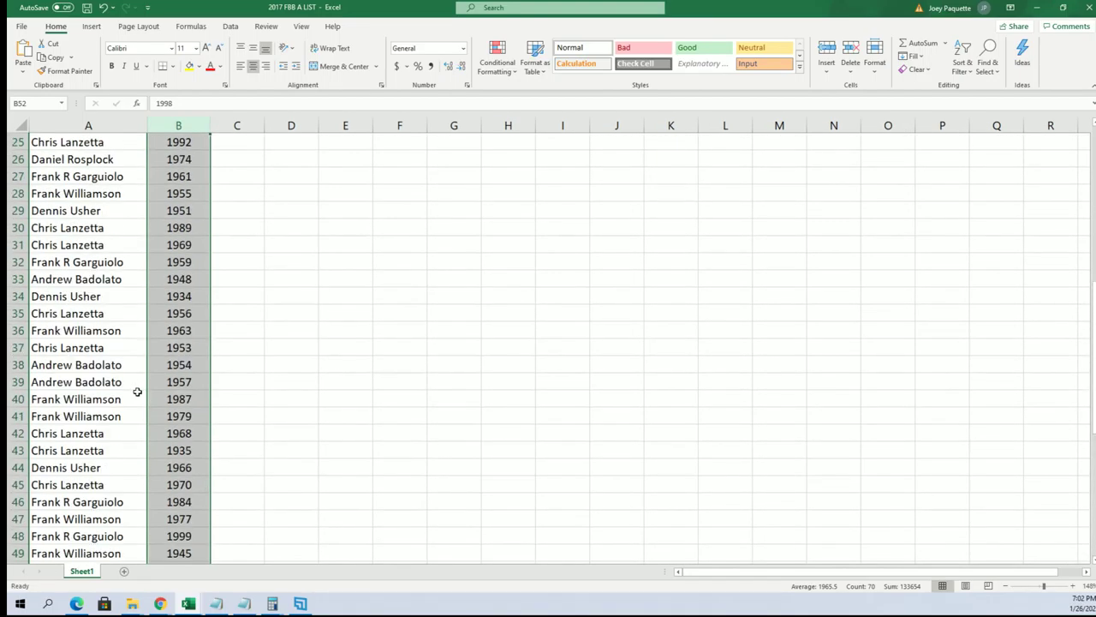